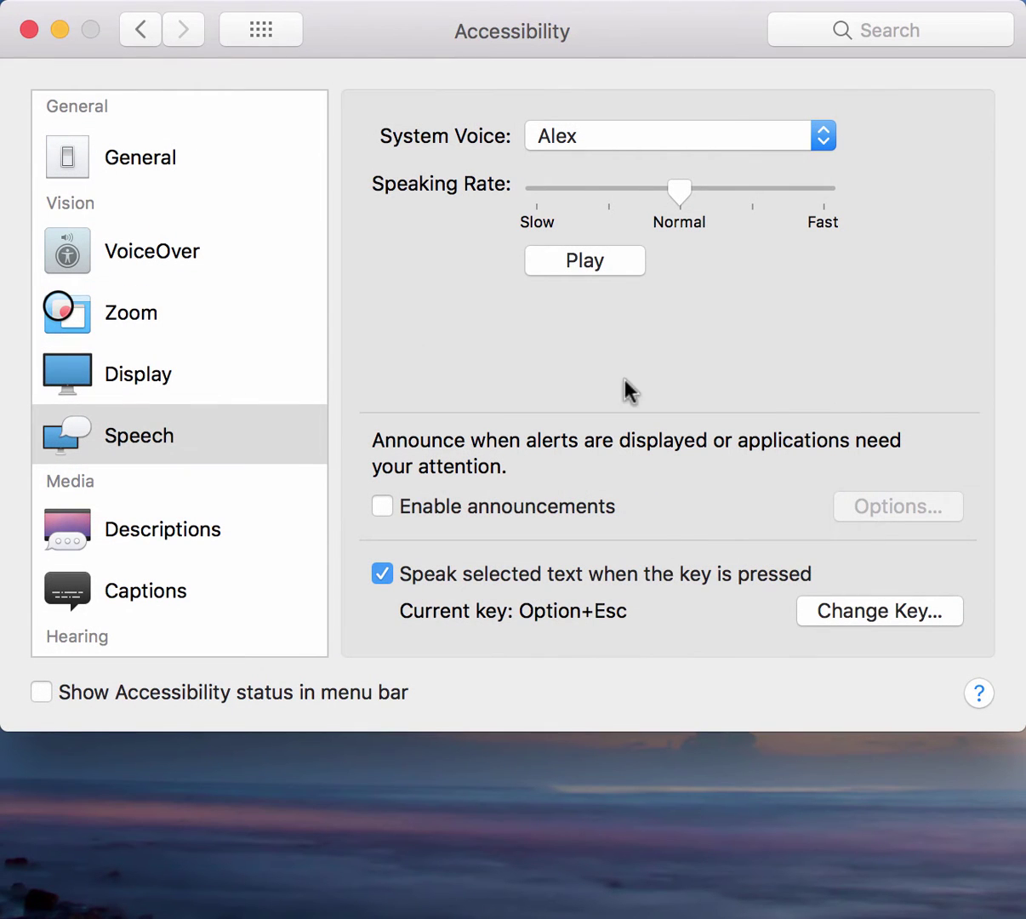
Preview the Alex and Bruce system voices one after the other.
{"action": "left_click", "coordinate": [553, 150]}
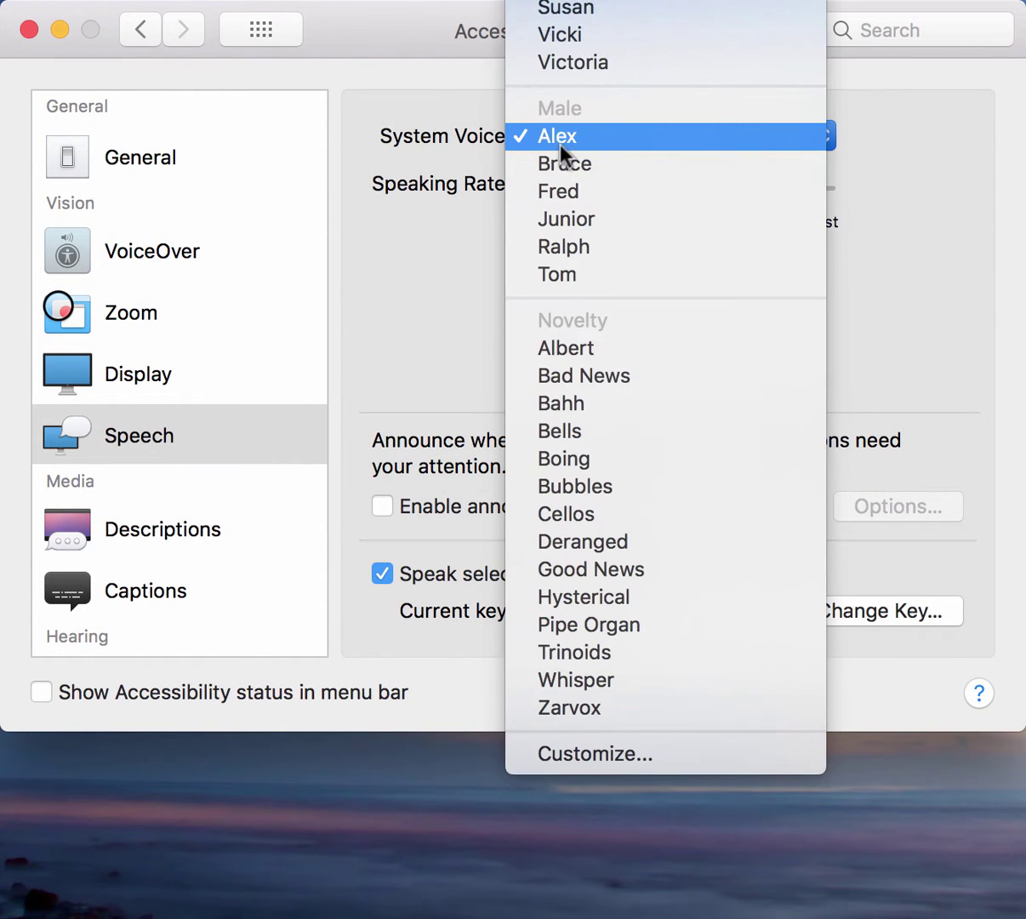
{"action": "left_click", "coordinate": [543, 142]}
{"action": "left_click", "coordinate": [553, 263]}
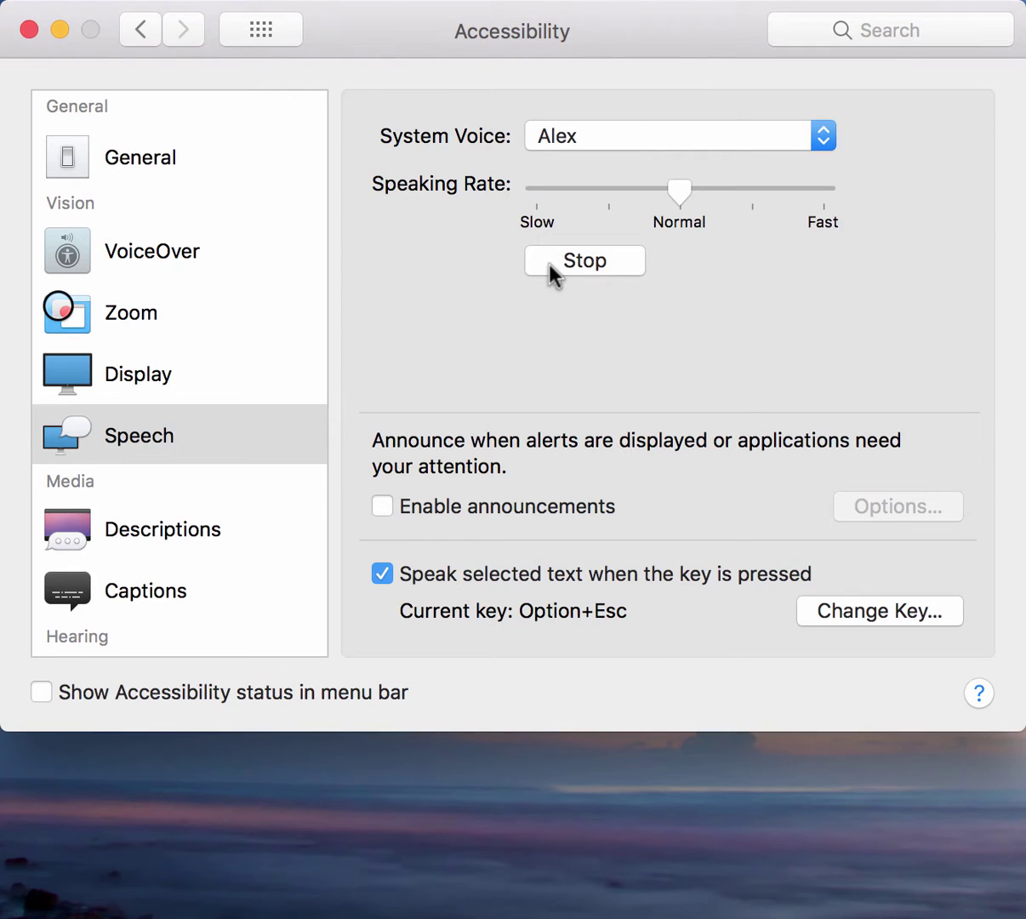
{"action": "left_click", "coordinate": [594, 140]}
{"action": "left_click", "coordinate": [590, 166]}
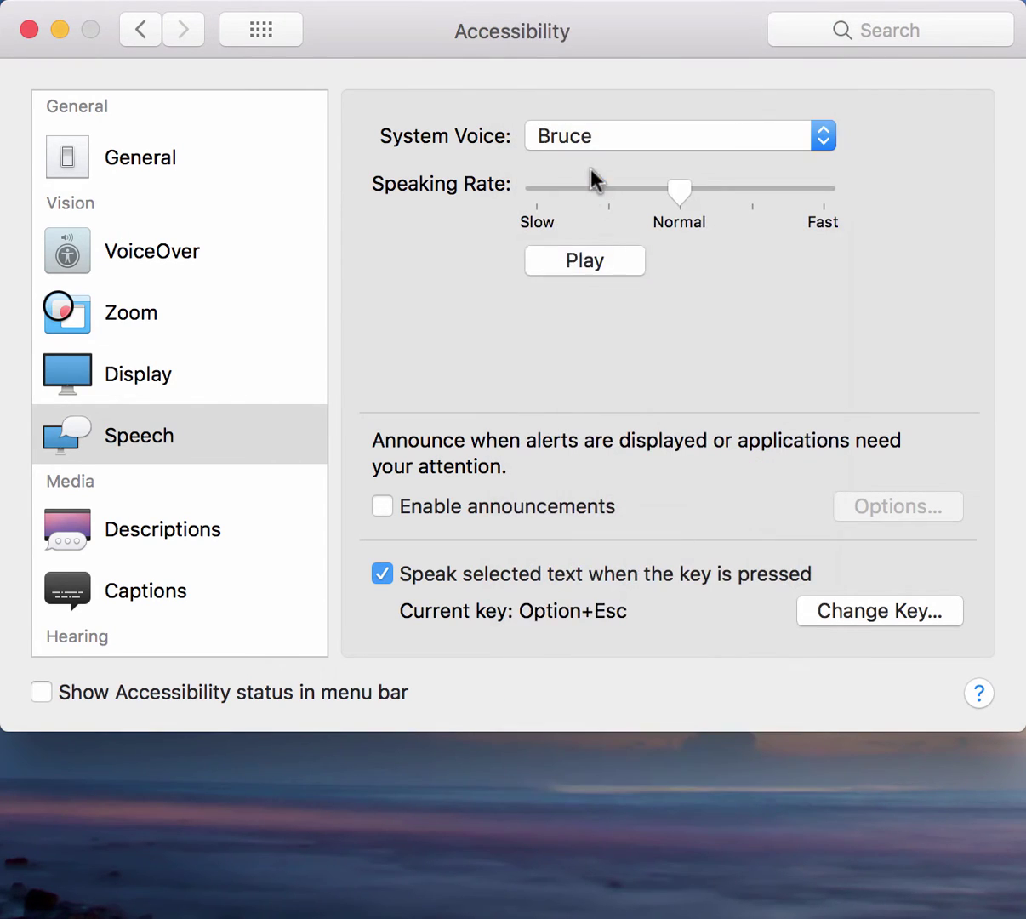
{"action": "left_click", "coordinate": [563, 262]}
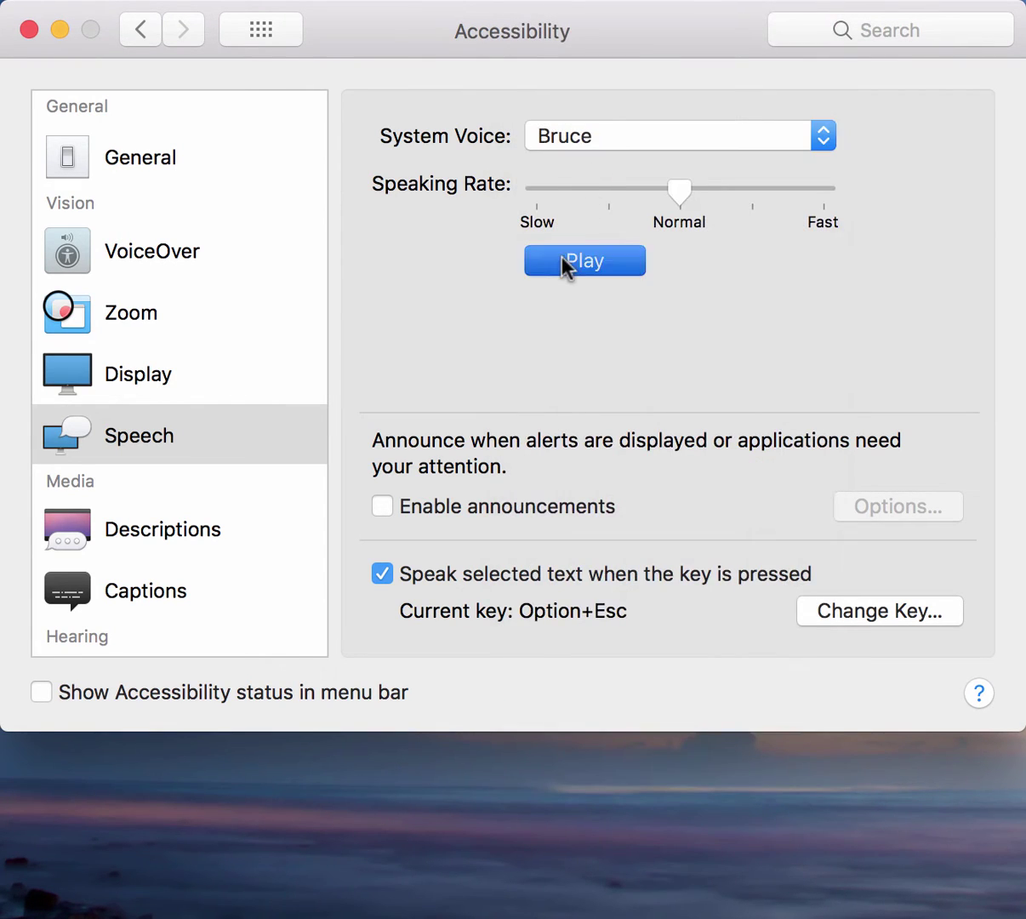
Preview the Fred and Junior system voices in turn.
{"action": "left_click", "coordinate": [595, 144]}
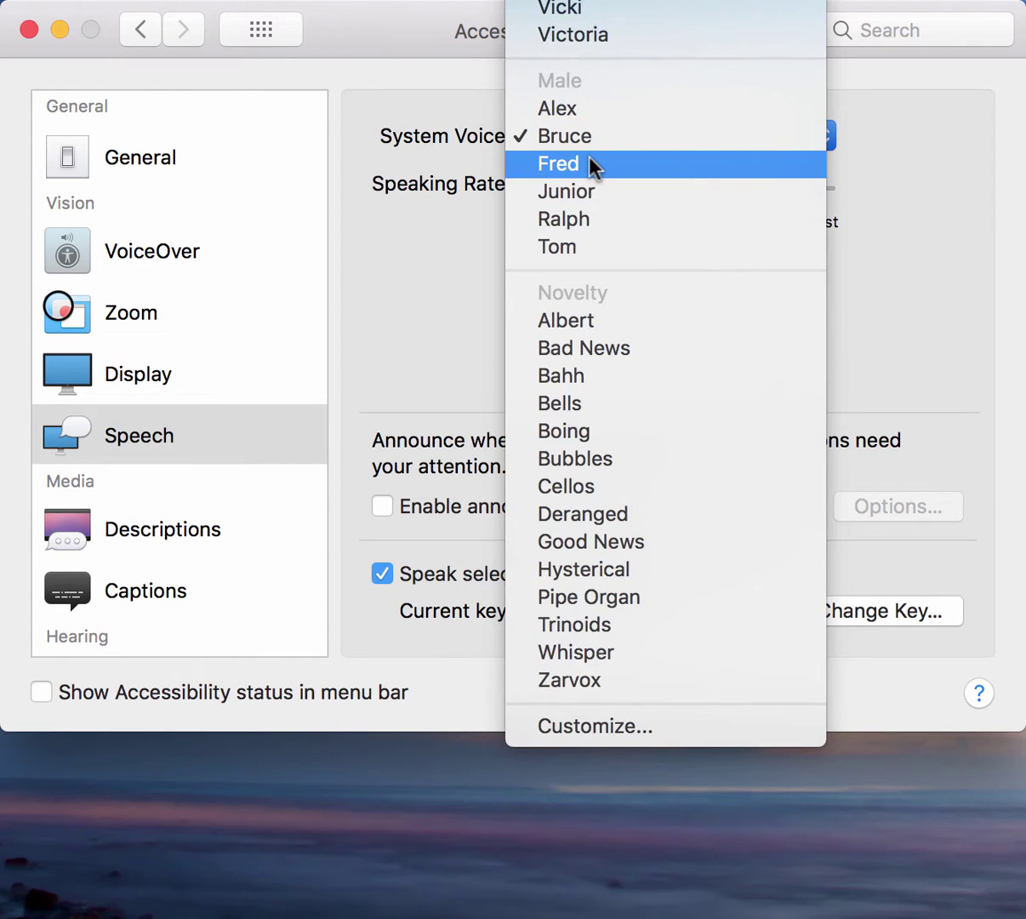
{"action": "left_click", "coordinate": [594, 165]}
{"action": "left_click", "coordinate": [552, 260]}
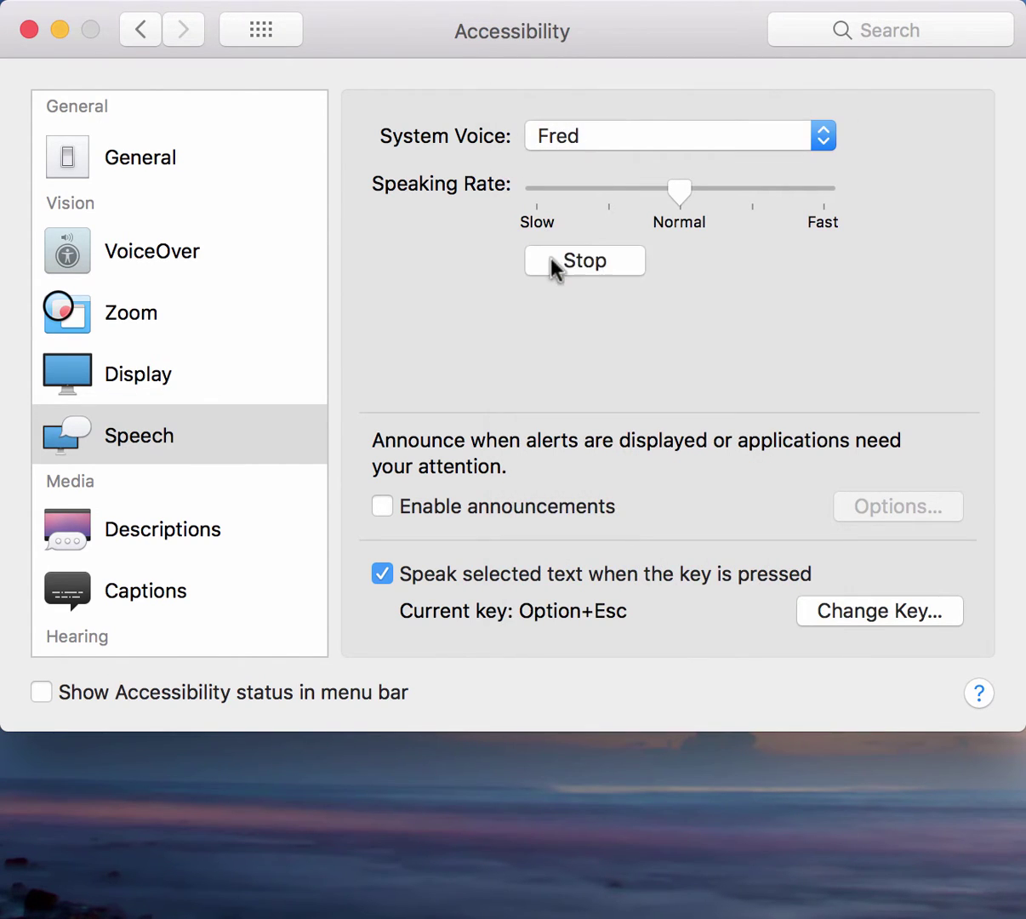
{"action": "left_click", "coordinate": [702, 137]}
{"action": "left_click", "coordinate": [688, 165]}
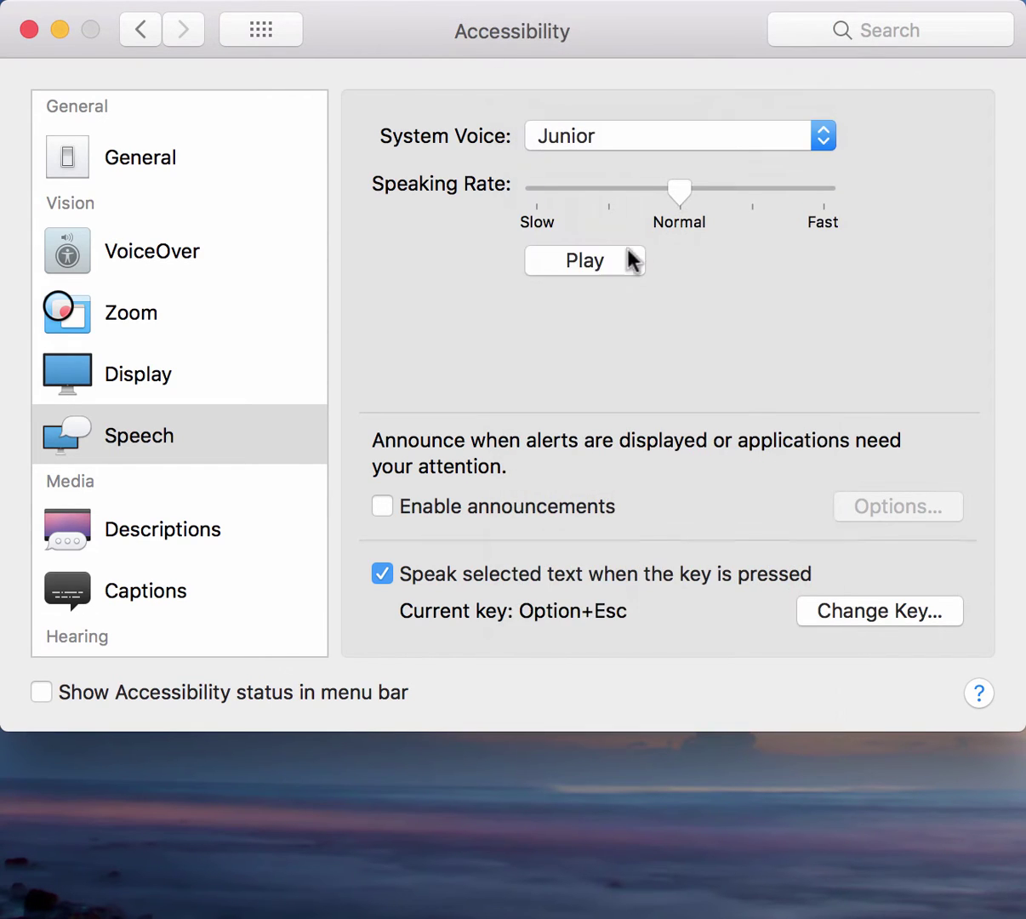
{"action": "left_click", "coordinate": [633, 259]}
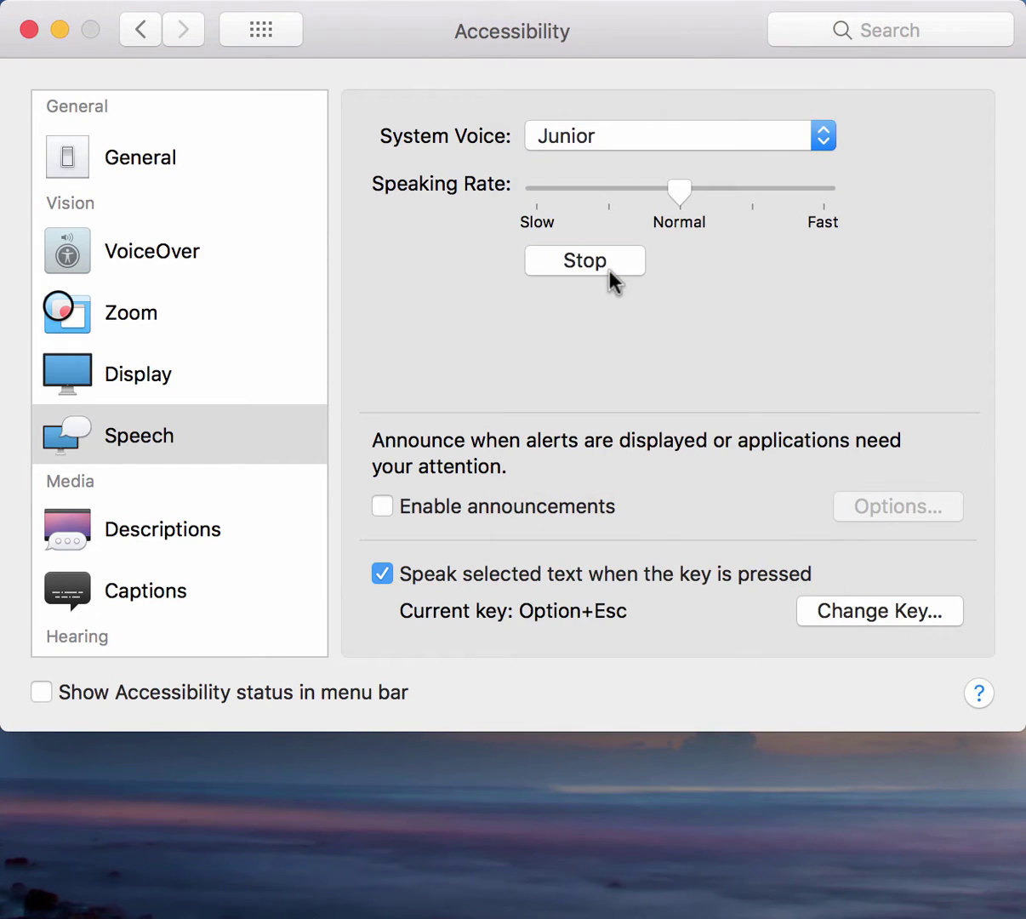
Preview Ralph, then set Tom as the system voice and play it twice.
{"action": "left_click", "coordinate": [652, 146]}
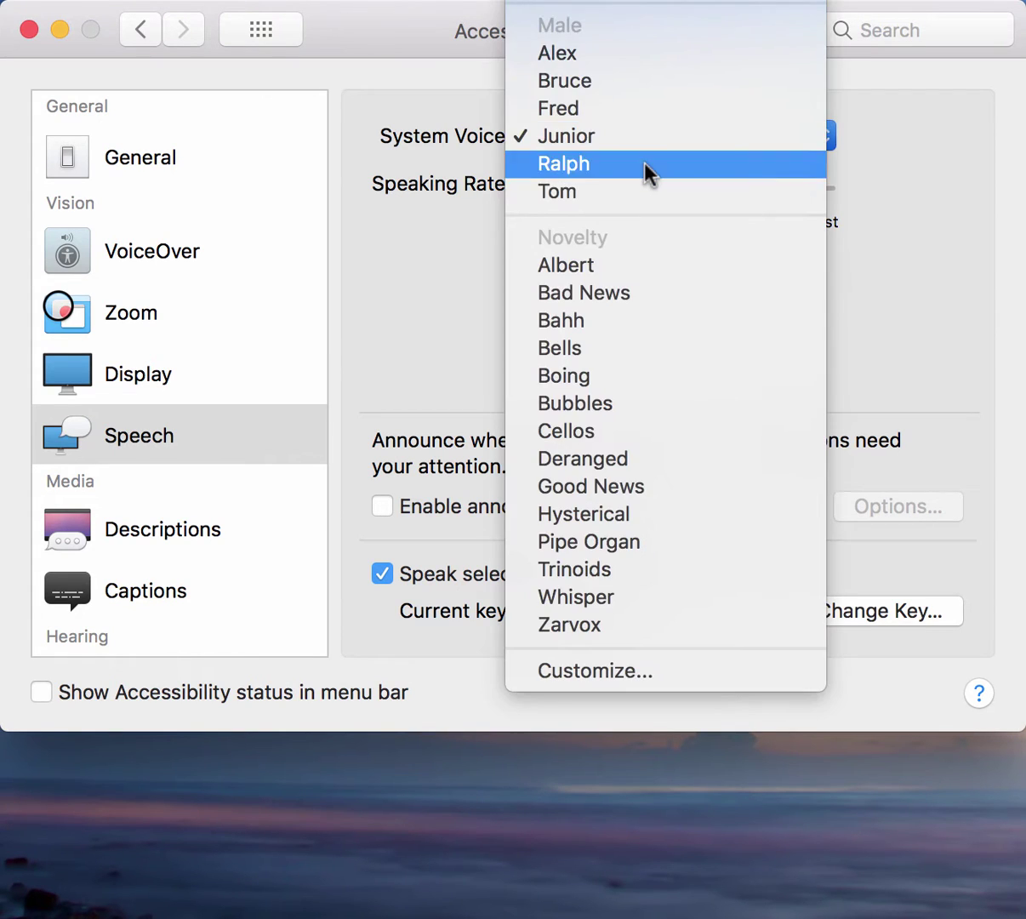
{"action": "left_click", "coordinate": [645, 168]}
{"action": "left_click", "coordinate": [602, 264]}
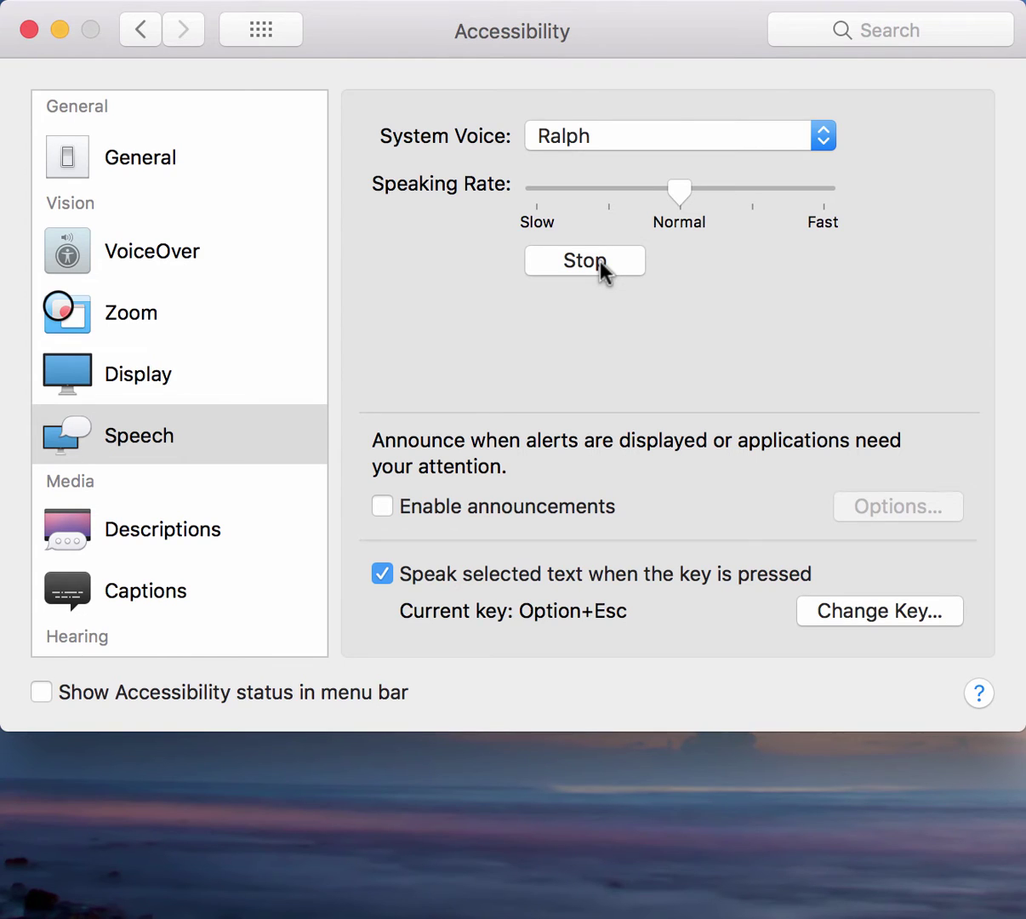
{"action": "left_click", "coordinate": [590, 137]}
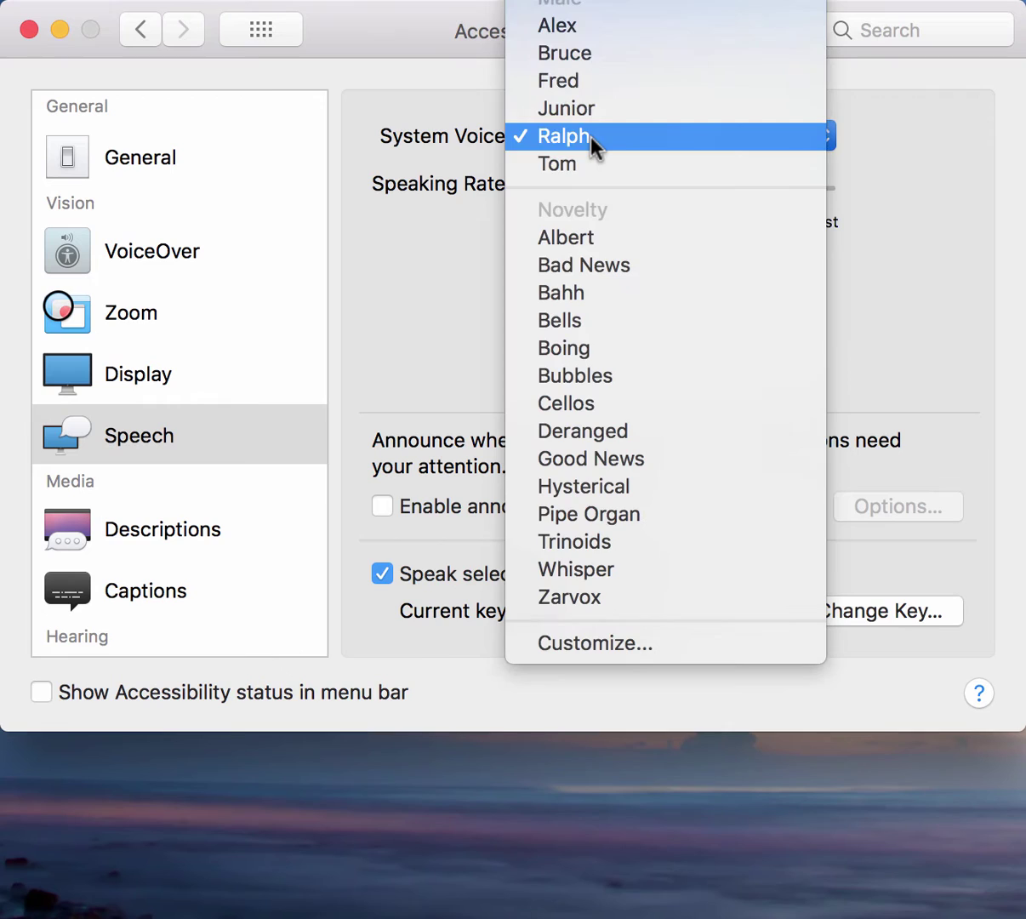
{"action": "left_click", "coordinate": [586, 164]}
{"action": "left_click", "coordinate": [565, 266]}
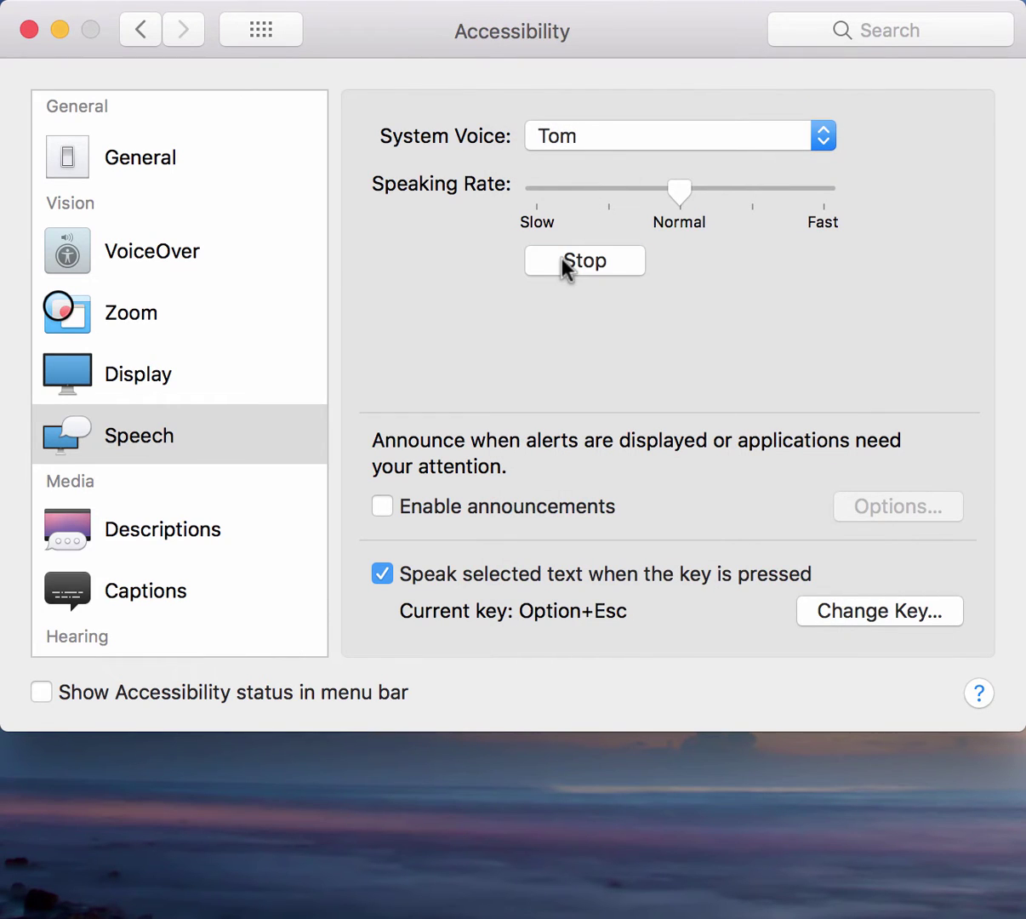
{"action": "left_click", "coordinate": [606, 153]}
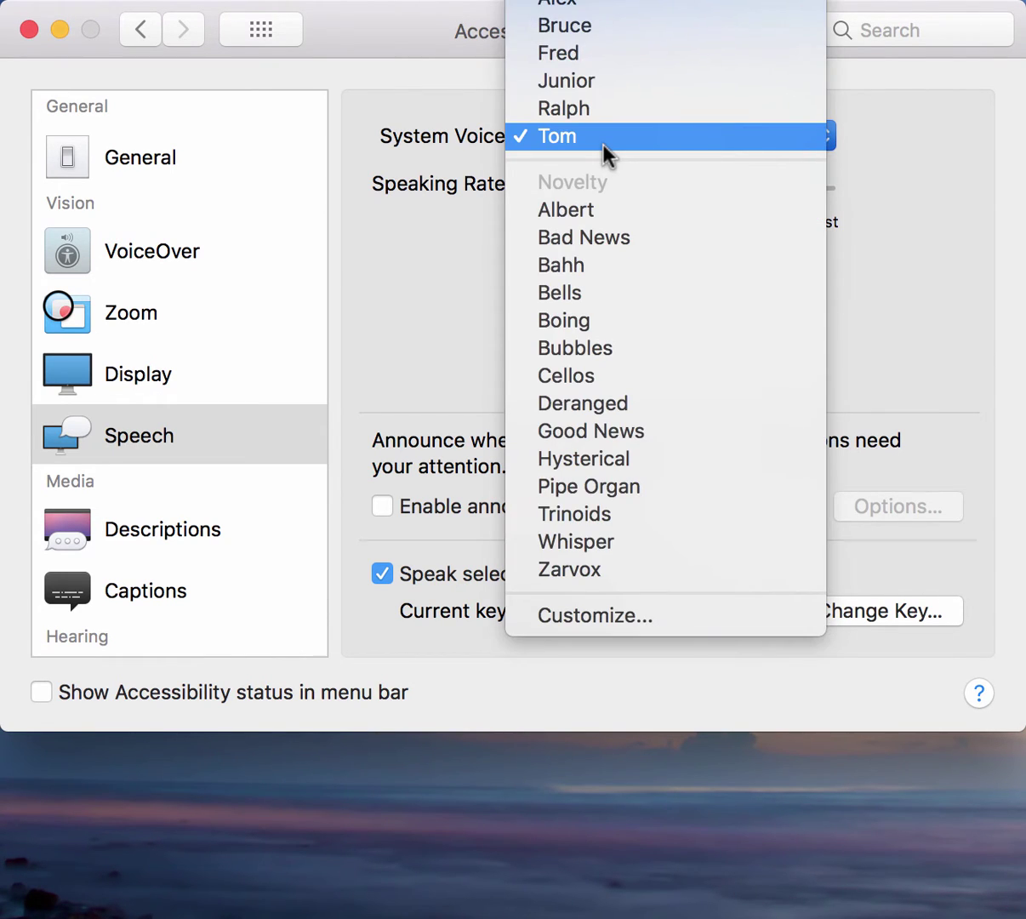
{"action": "left_click", "coordinate": [607, 153]}
{"action": "left_click", "coordinate": [575, 258]}
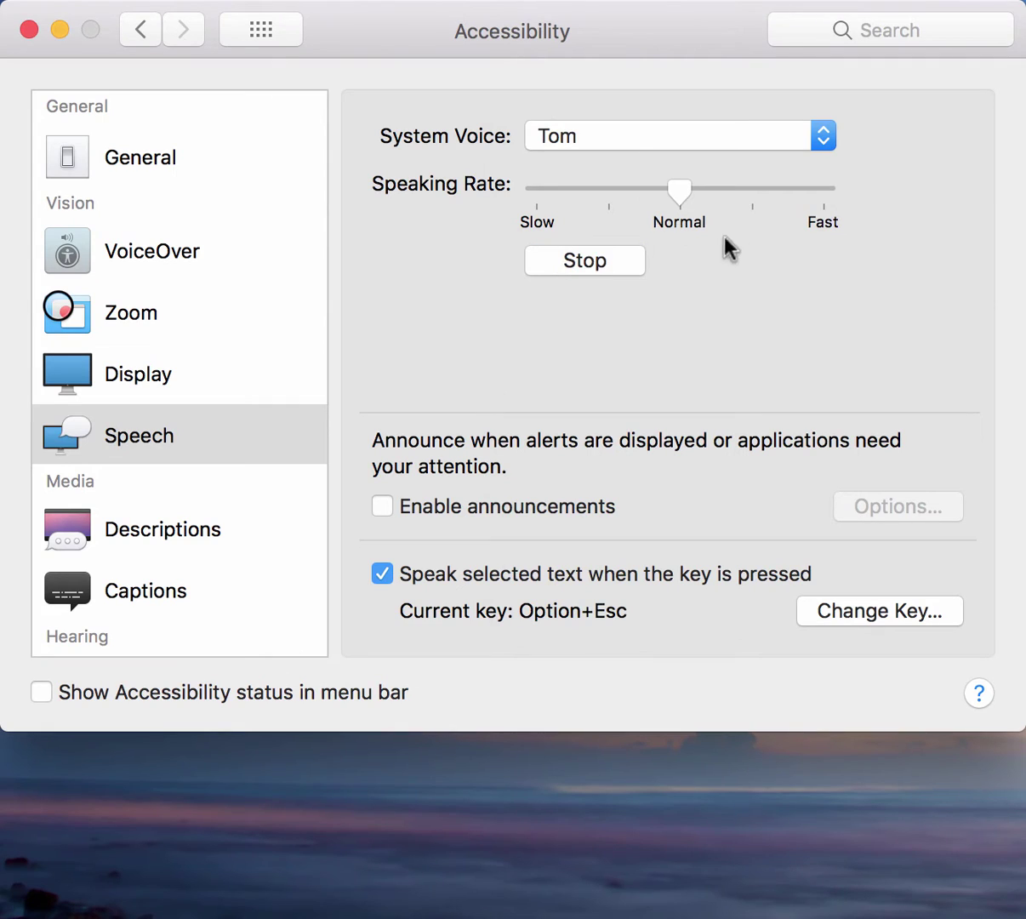
Preview the Agnes, Allison and Ava voices in turn.
{"action": "left_click", "coordinate": [797, 139]}
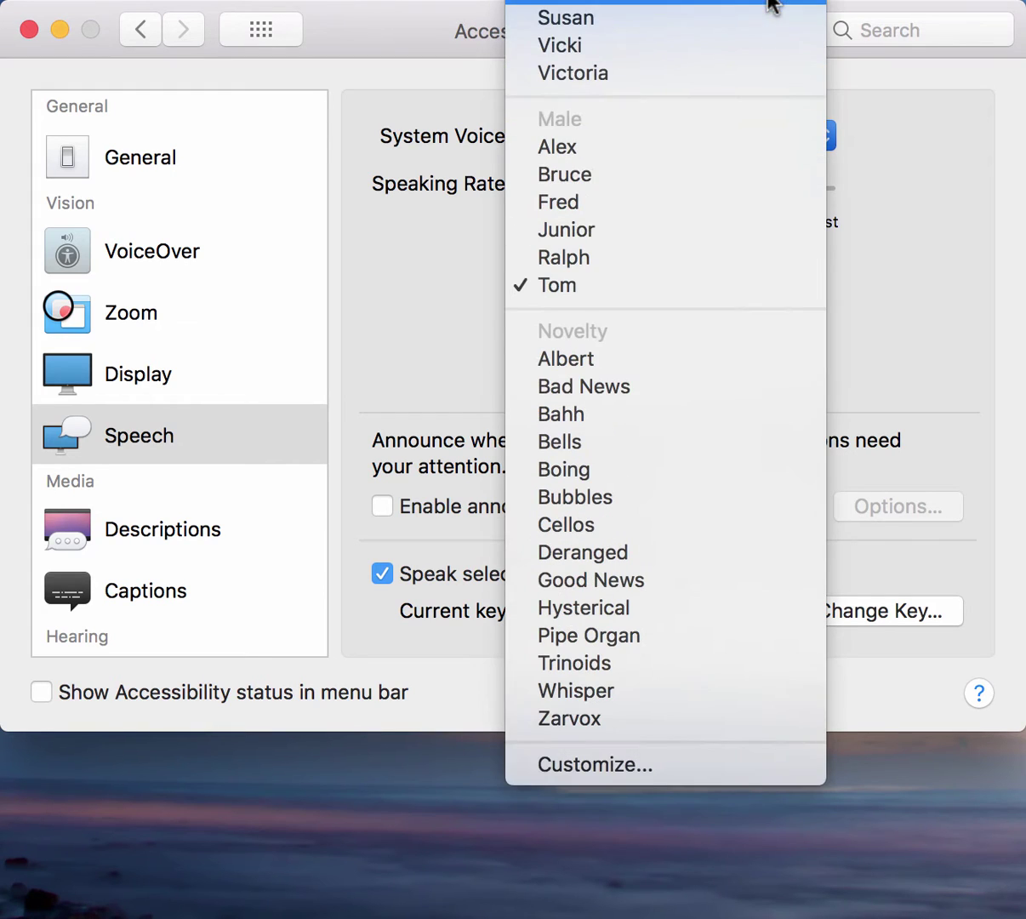
{"action": "left_click", "coordinate": [570, 17]}
{"action": "left_click", "coordinate": [605, 262]}
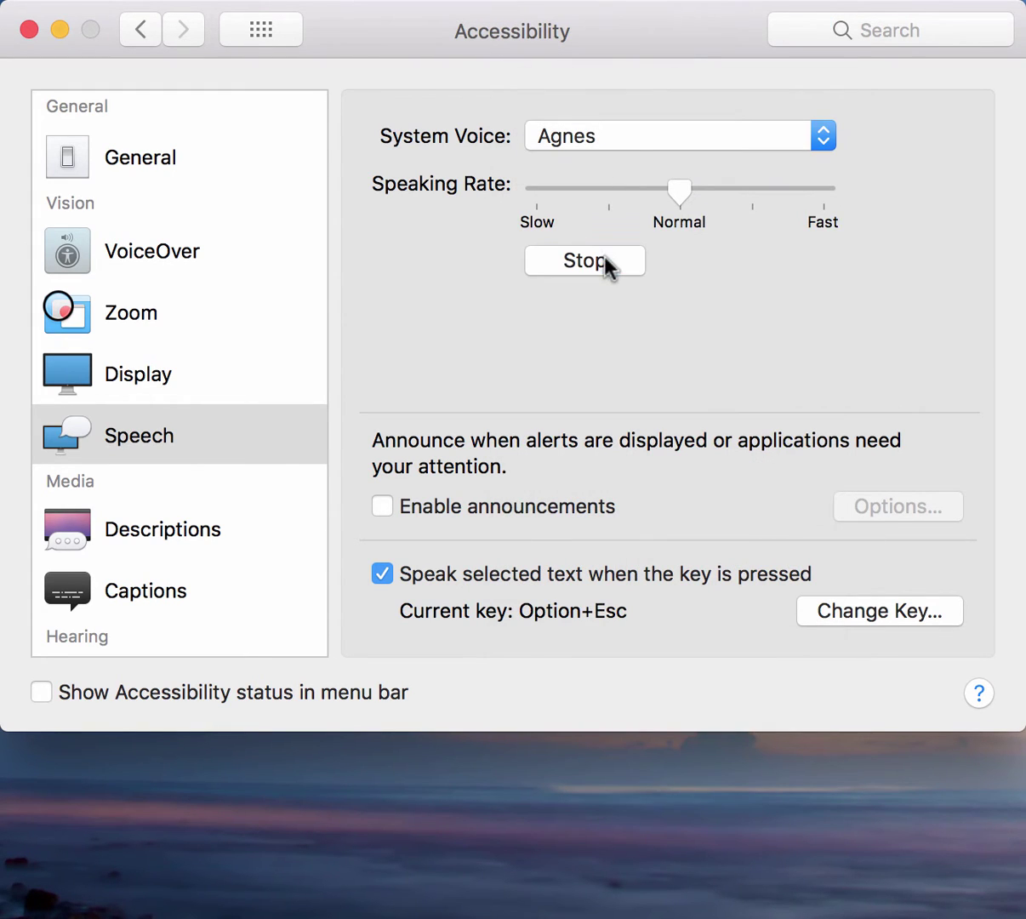
{"action": "left_click", "coordinate": [625, 145]}
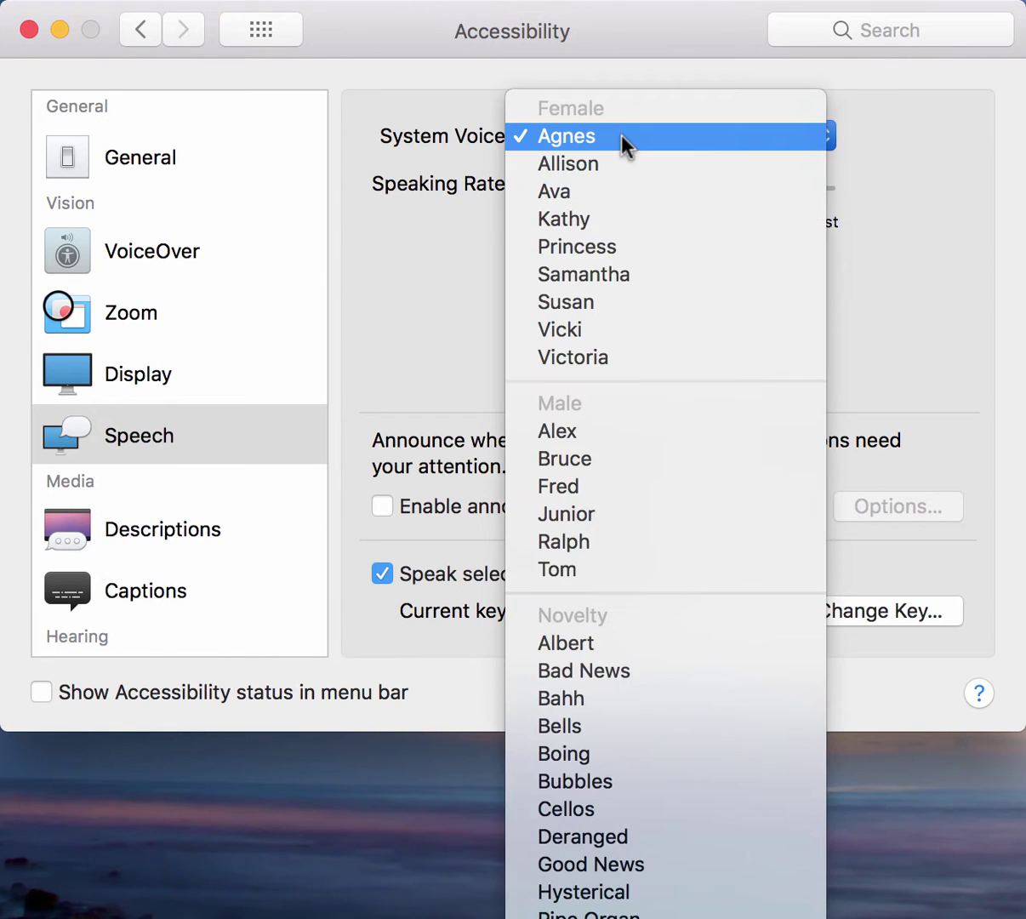
{"action": "left_click", "coordinate": [622, 165]}
{"action": "left_click", "coordinate": [595, 266]}
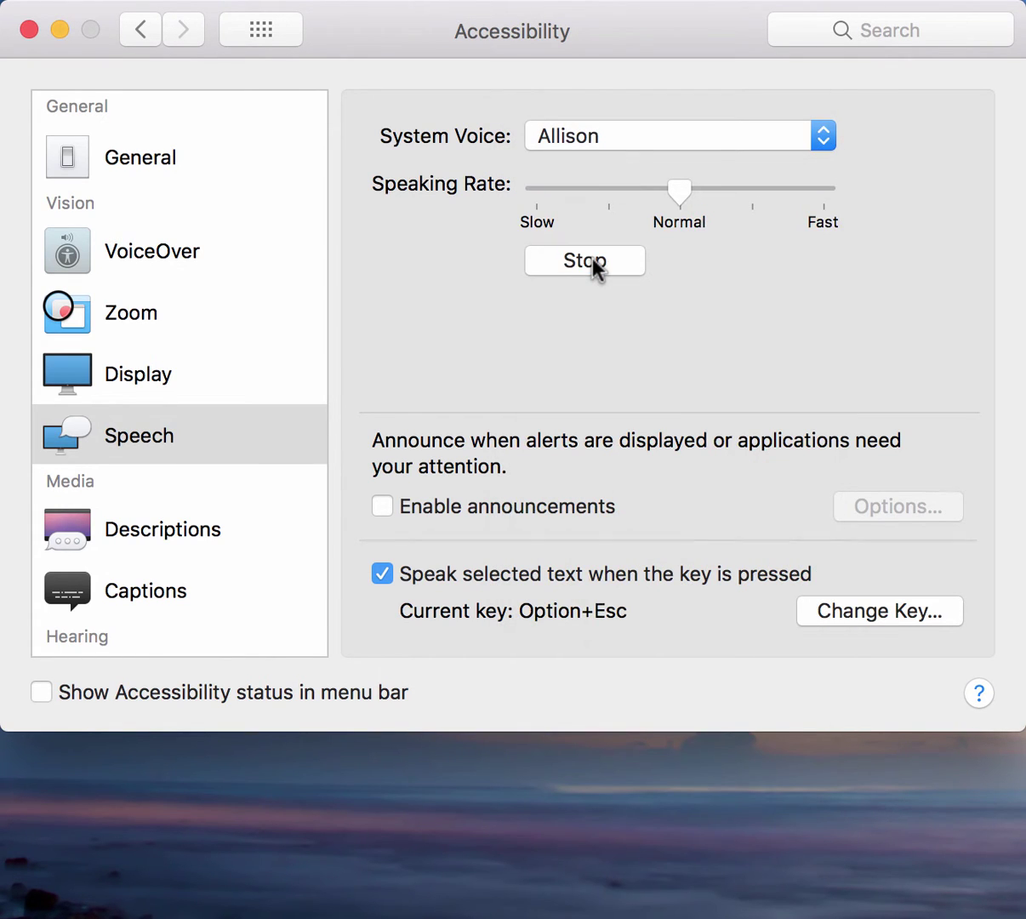
{"action": "left_click", "coordinate": [632, 136]}
{"action": "left_click", "coordinate": [625, 170]}
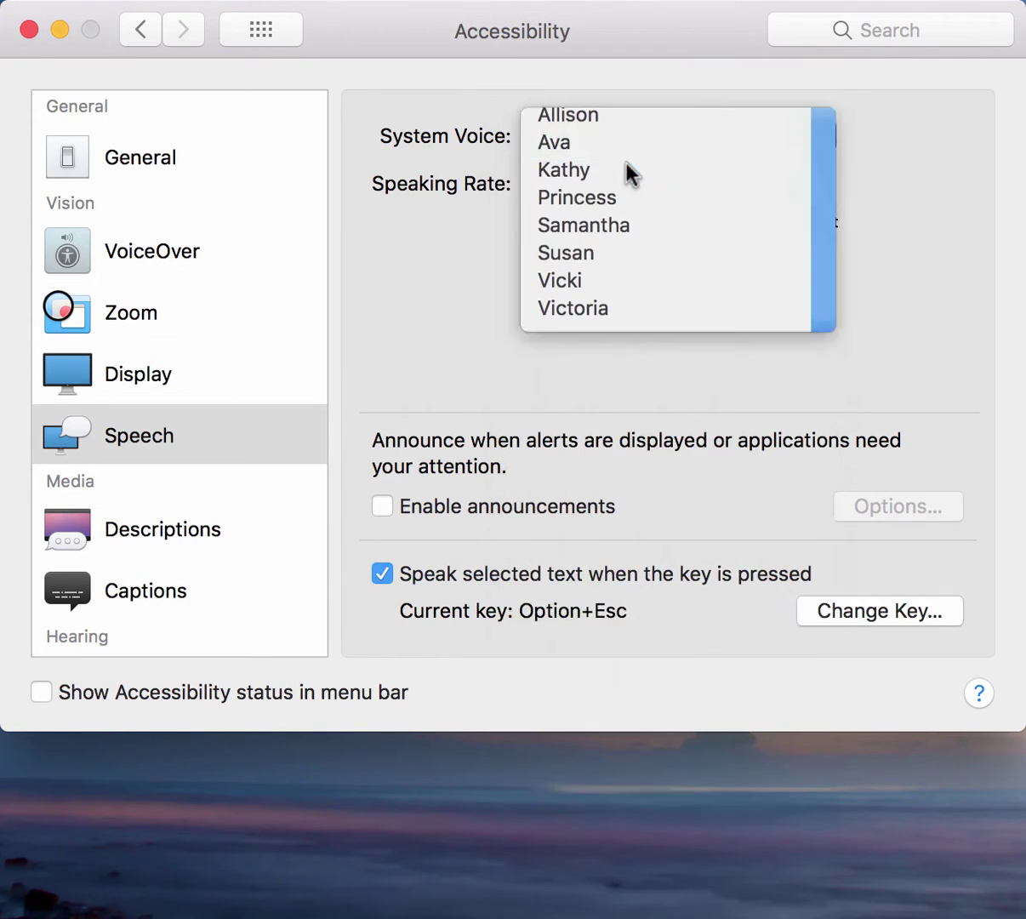
{"action": "left_click", "coordinate": [596, 265]}
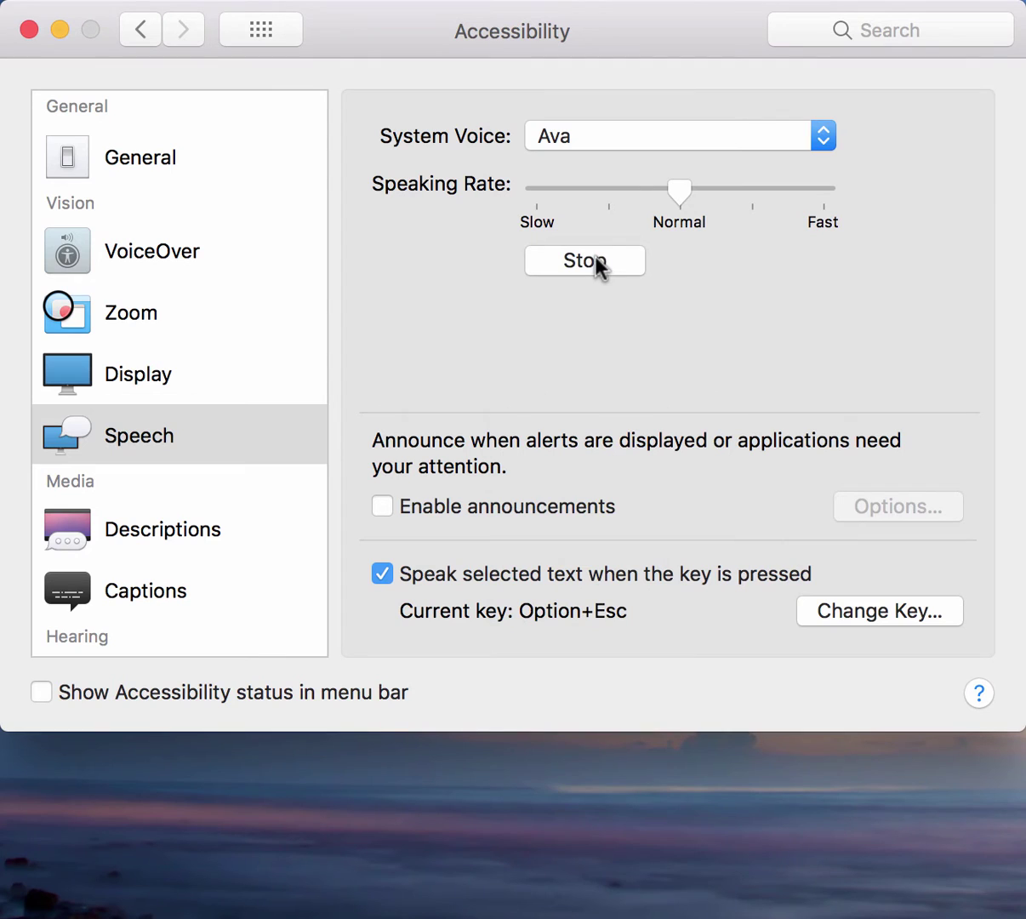
Preview the Kathy, Princess and Samantha voices in turn.
{"action": "left_click", "coordinate": [644, 152]}
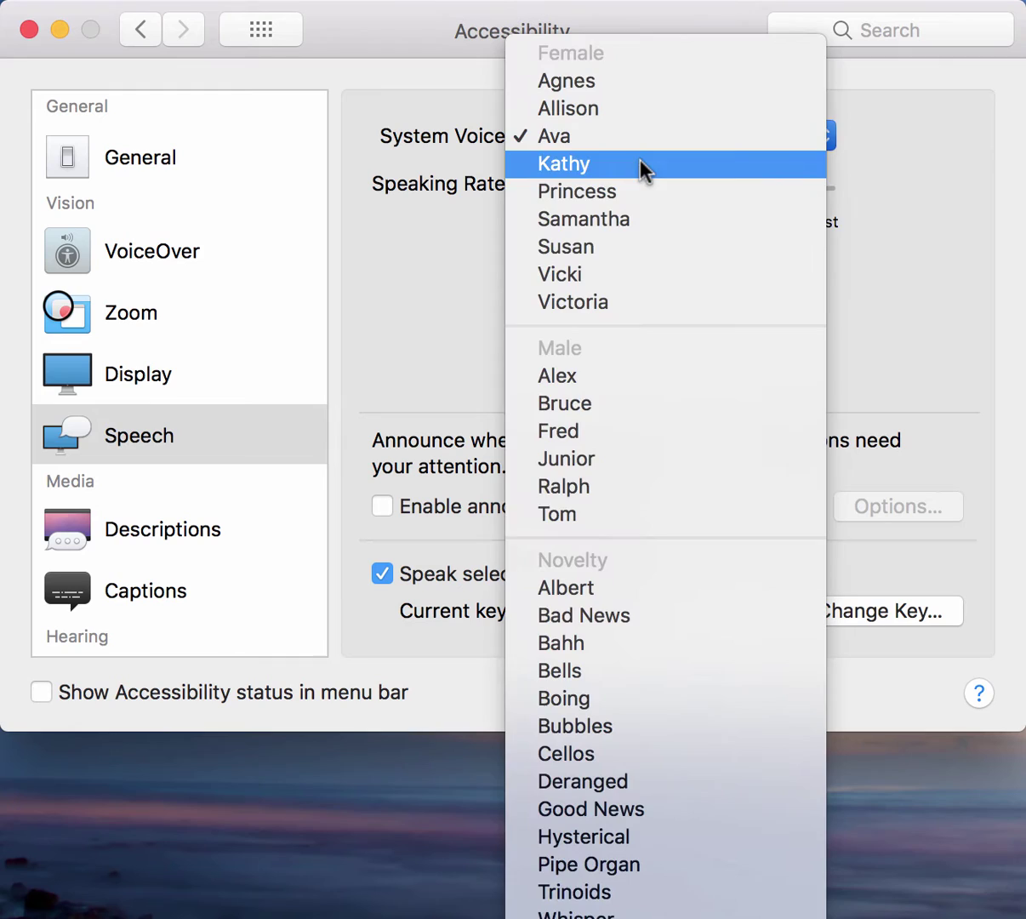
{"action": "left_click", "coordinate": [643, 167]}
{"action": "left_click", "coordinate": [603, 257]}
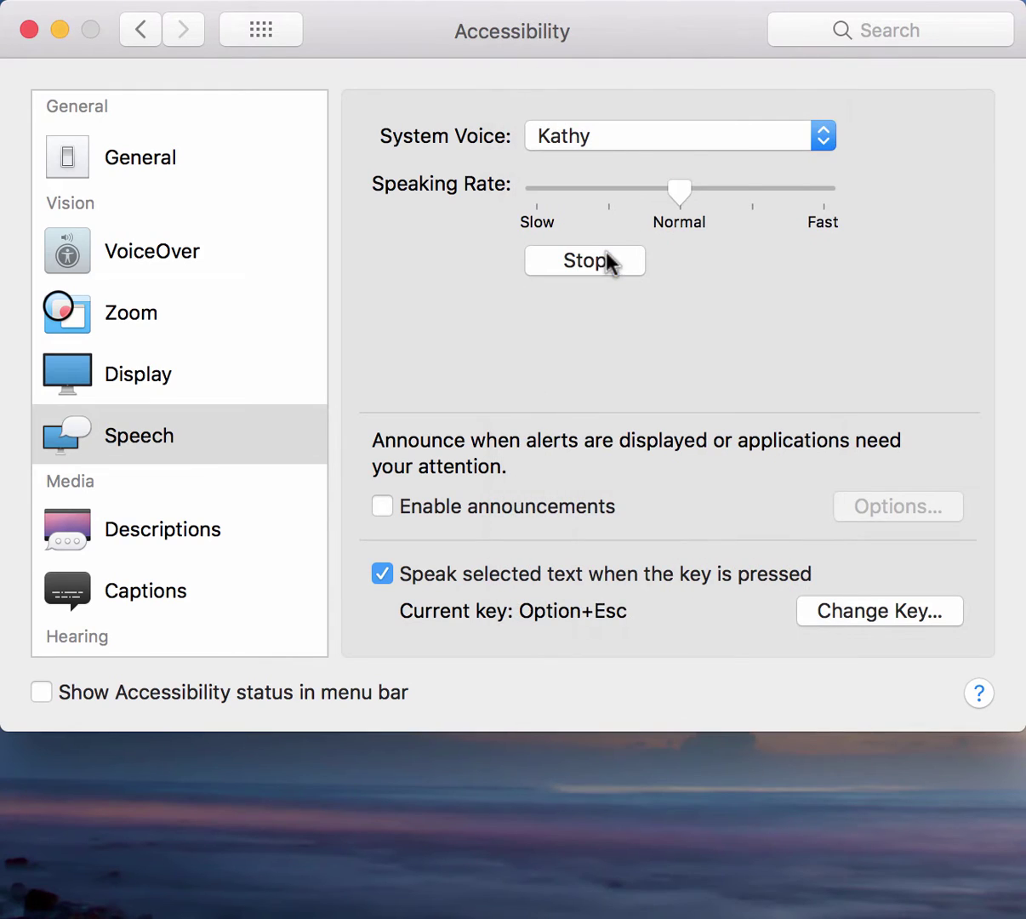
{"action": "left_click", "coordinate": [632, 150]}
{"action": "left_click", "coordinate": [630, 180]}
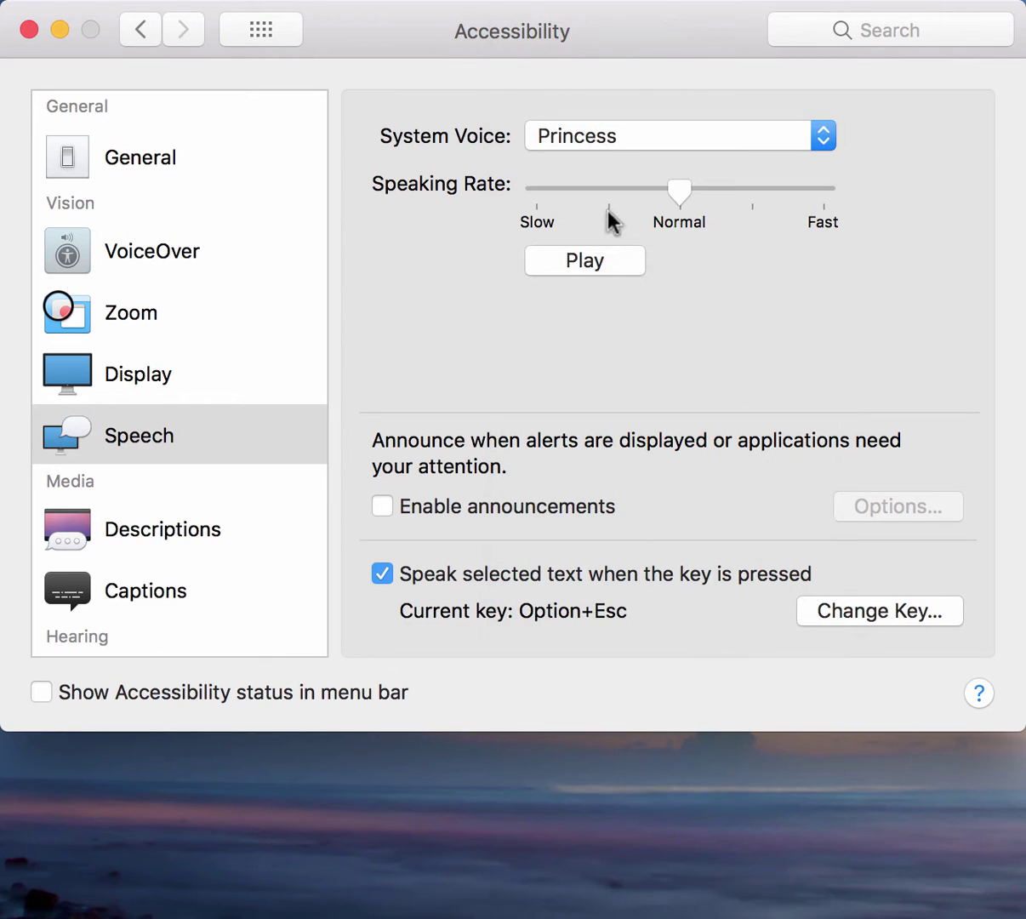
{"action": "left_click", "coordinate": [600, 267]}
{"action": "left_click", "coordinate": [651, 138]}
{"action": "left_click", "coordinate": [647, 165]}
{"action": "left_click", "coordinate": [619, 257]}
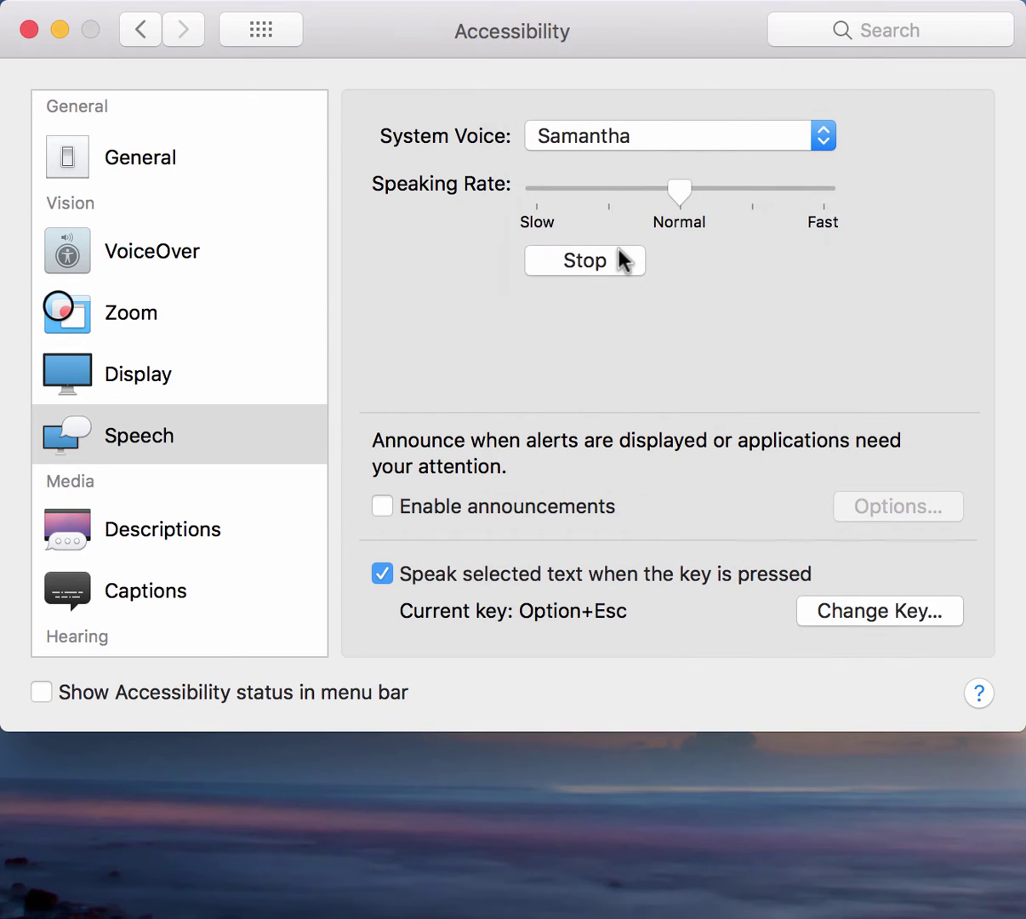
Preview Susan and Vicki, then leave Victoria as the system voice with the list reopened.
{"action": "left_click", "coordinate": [672, 142]}
{"action": "left_click", "coordinate": [661, 172]}
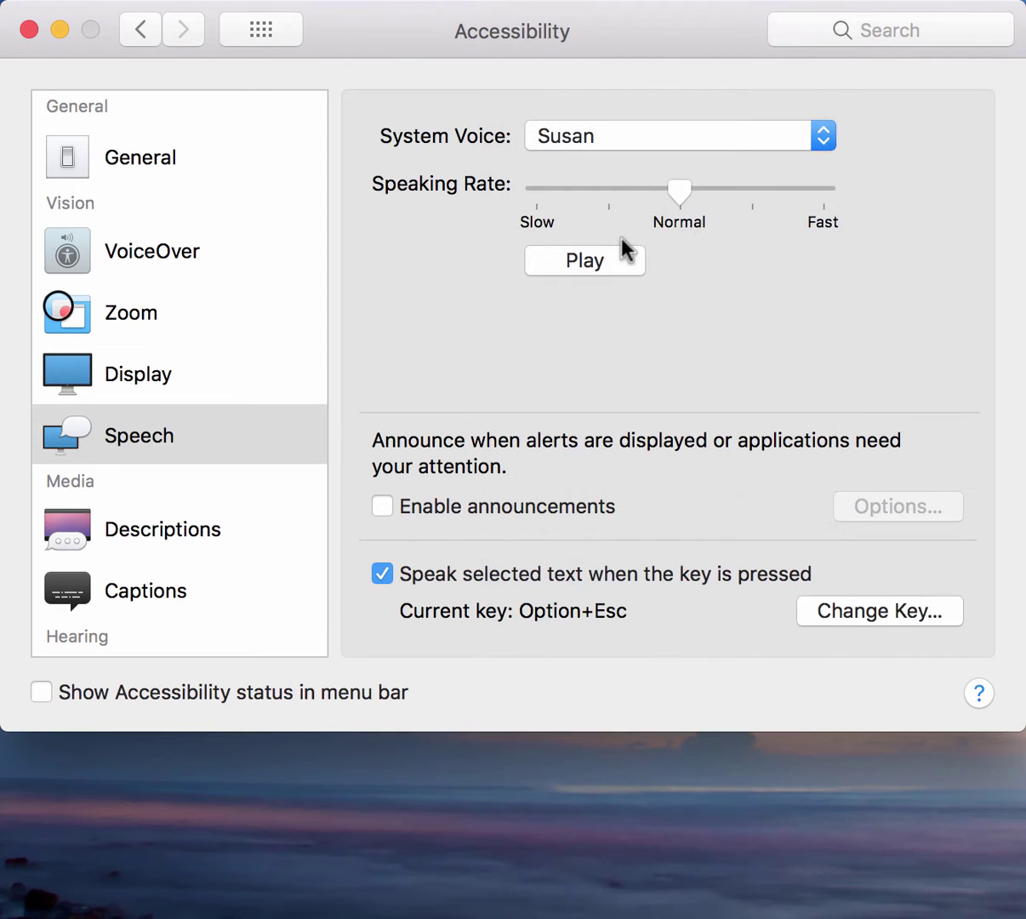
{"action": "left_click", "coordinate": [617, 261]}
{"action": "left_click", "coordinate": [695, 140]}
{"action": "left_click", "coordinate": [691, 163]}
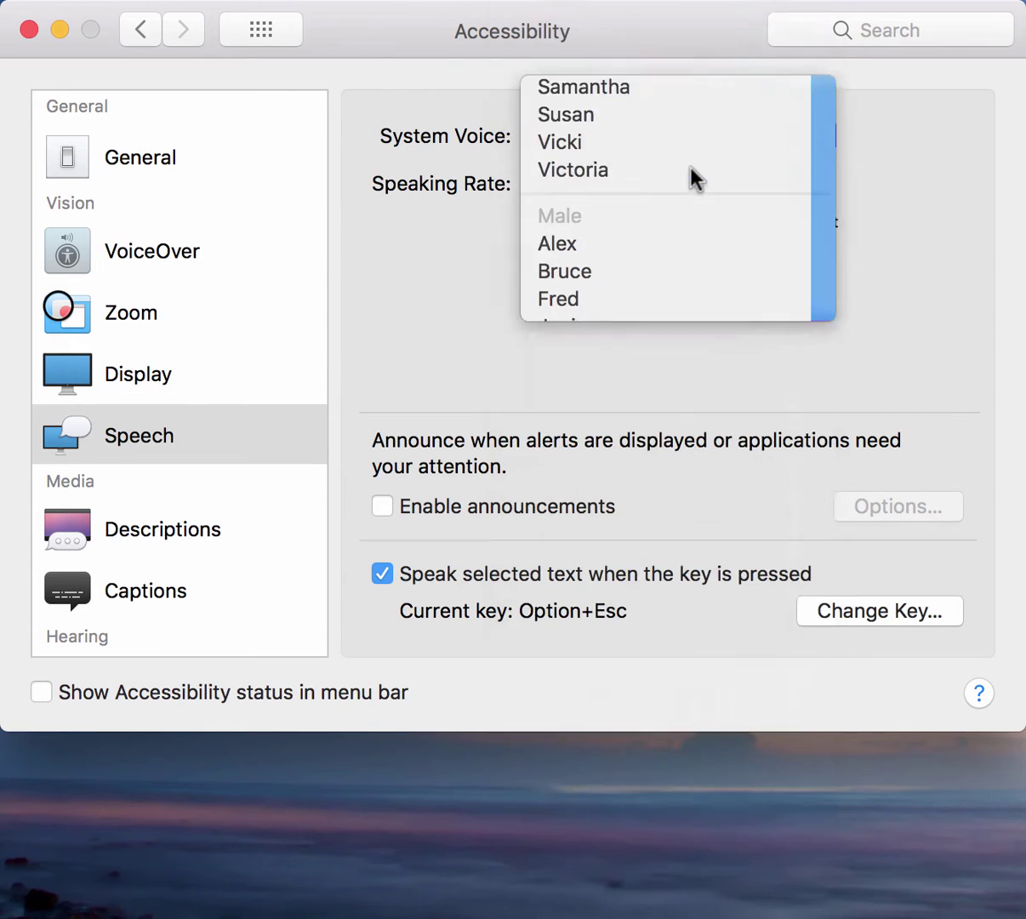
{"action": "left_click", "coordinate": [638, 260]}
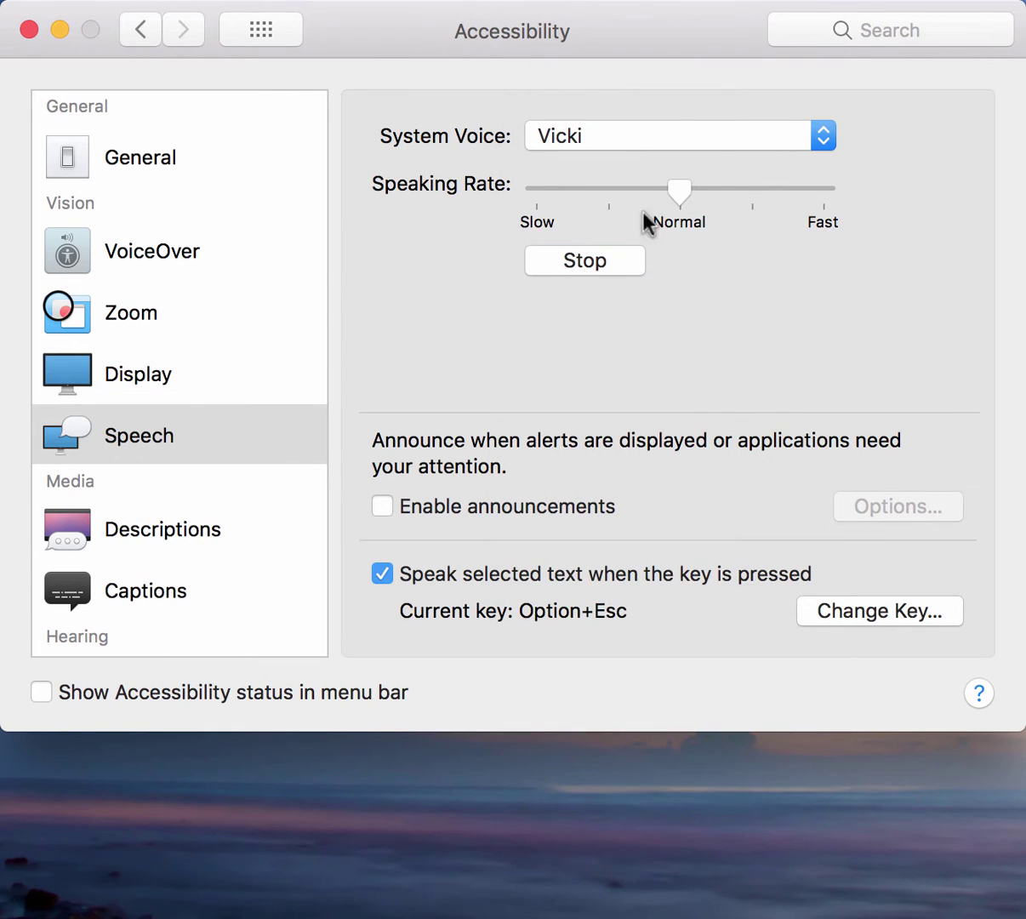
{"action": "left_click", "coordinate": [644, 150]}
{"action": "left_click", "coordinate": [646, 165]}
{"action": "left_click", "coordinate": [627, 258]}
{"action": "left_click", "coordinate": [639, 141]}
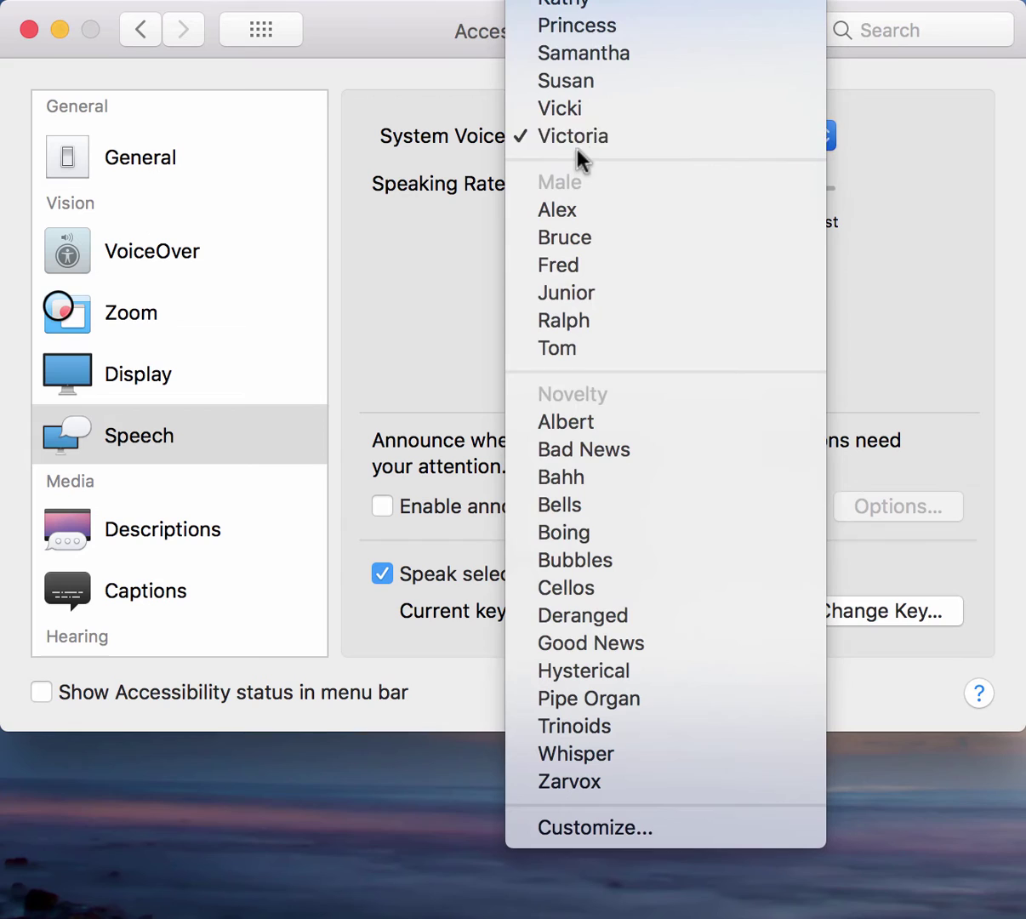
Preview the Albert, Bad News and Bahh voices in turn.
{"action": "left_click", "coordinate": [557, 422]}
{"action": "left_click", "coordinate": [600, 265]}
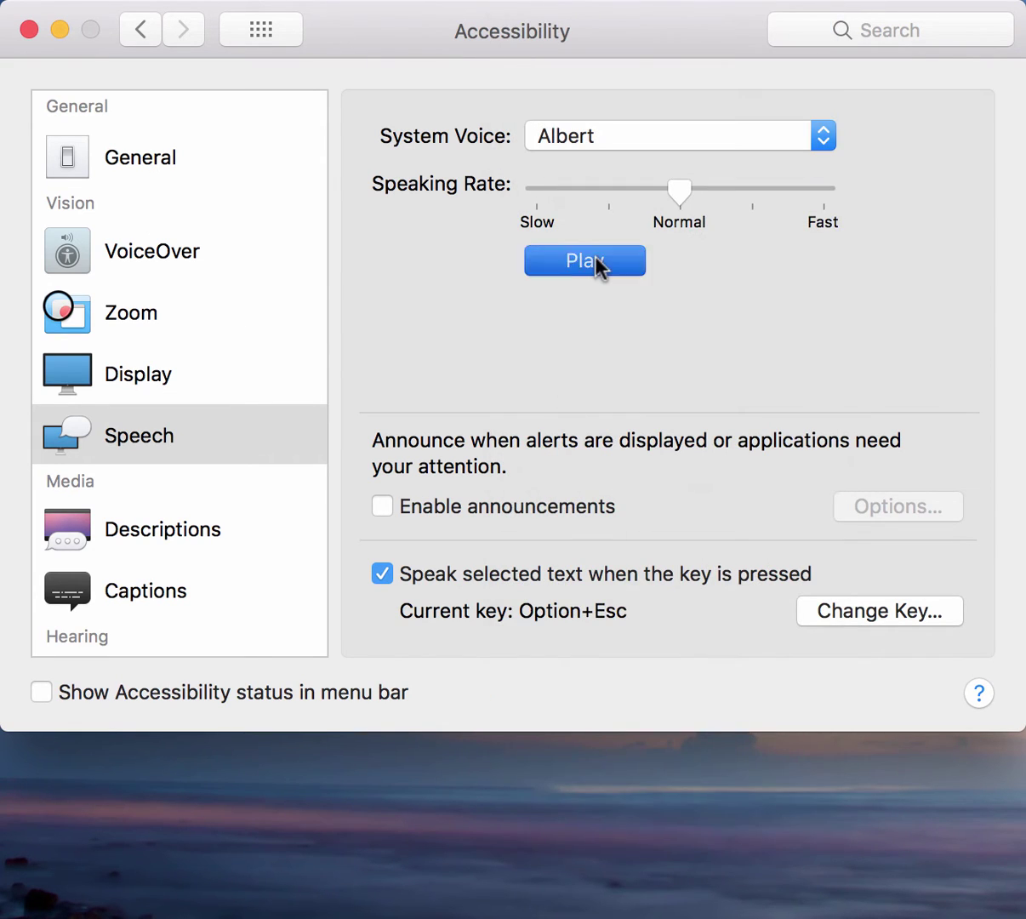
{"action": "left_click", "coordinate": [659, 145]}
{"action": "left_click", "coordinate": [655, 165]}
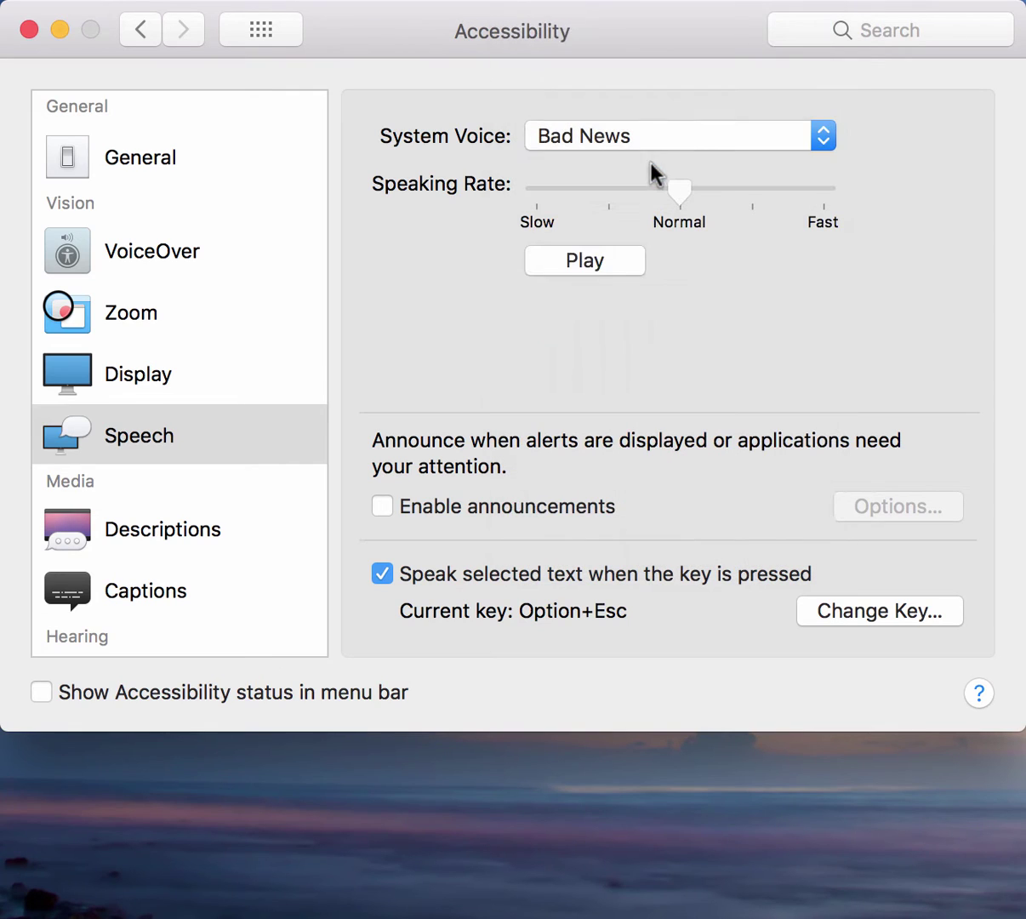
{"action": "left_click", "coordinate": [606, 272]}
{"action": "left_click", "coordinate": [714, 134]}
{"action": "left_click", "coordinate": [712, 162]}
{"action": "left_click", "coordinate": [640, 257]}
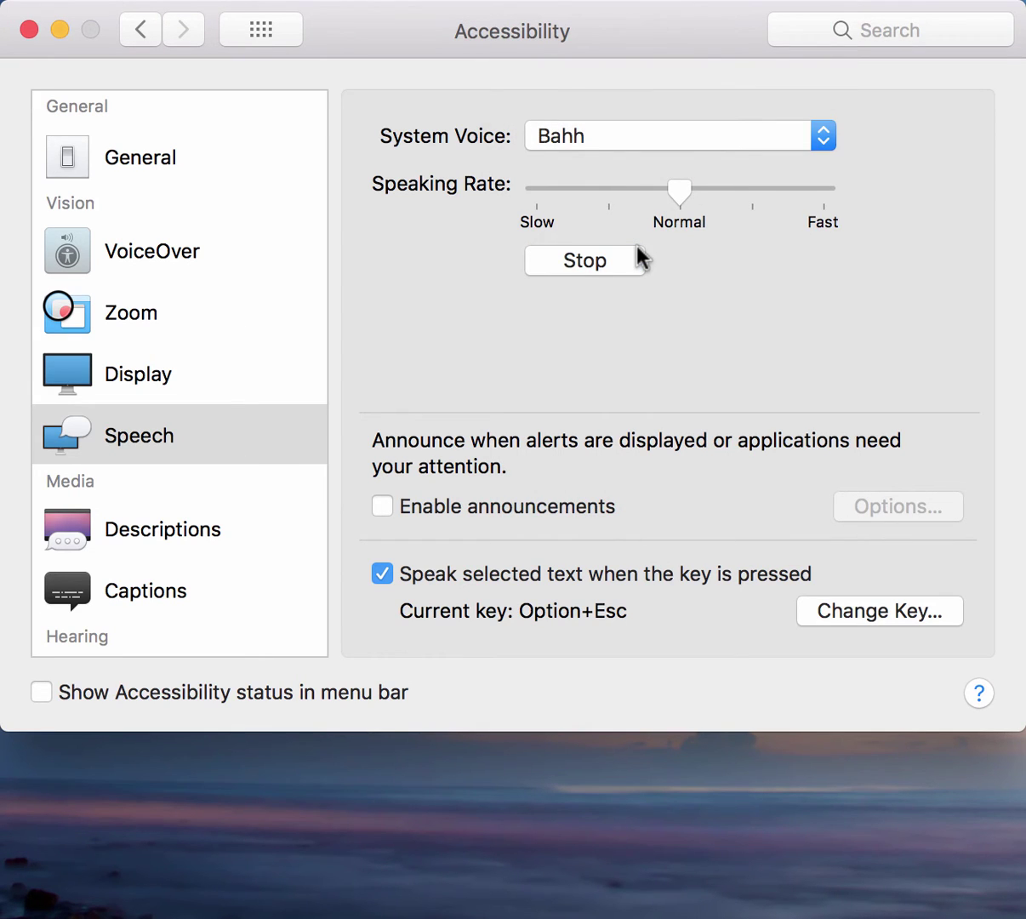
Preview Bells and Boing, then set and play the Bubbles voice.
{"action": "left_click", "coordinate": [693, 143]}
{"action": "left_click", "coordinate": [684, 162]}
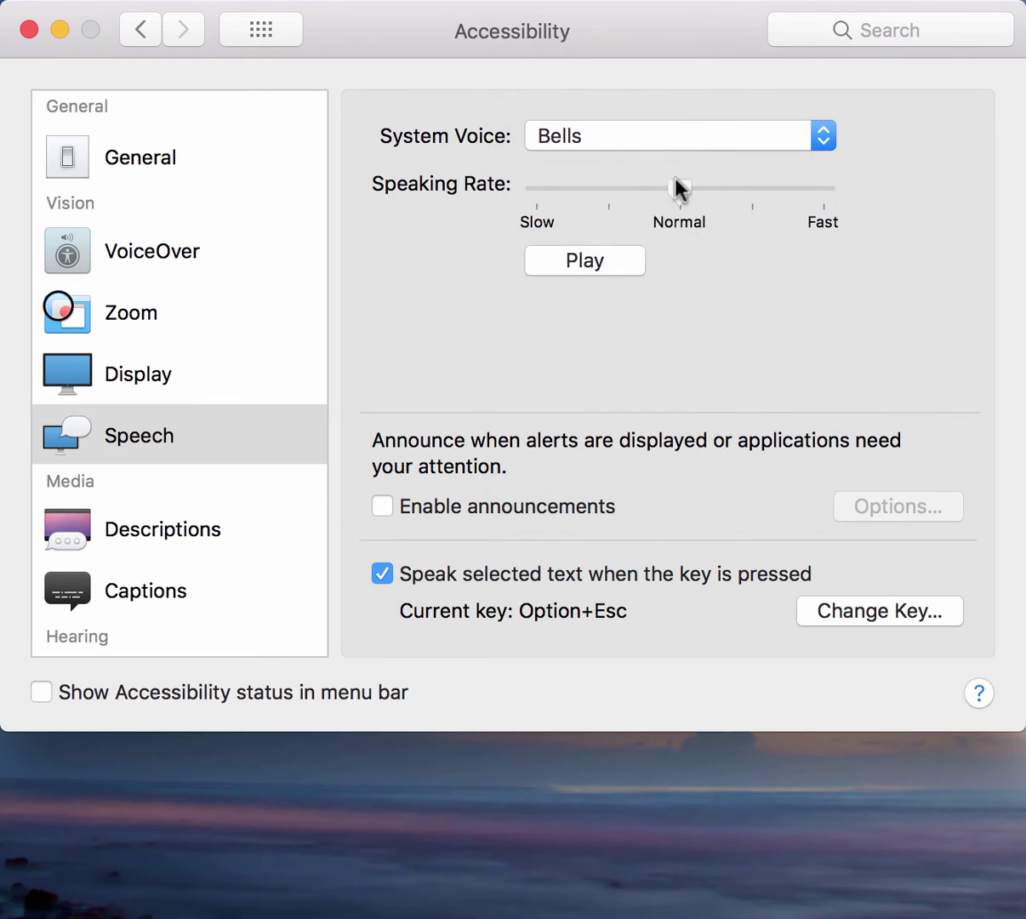
{"action": "left_click", "coordinate": [636, 264]}
{"action": "left_click", "coordinate": [721, 145]}
{"action": "left_click", "coordinate": [713, 162]}
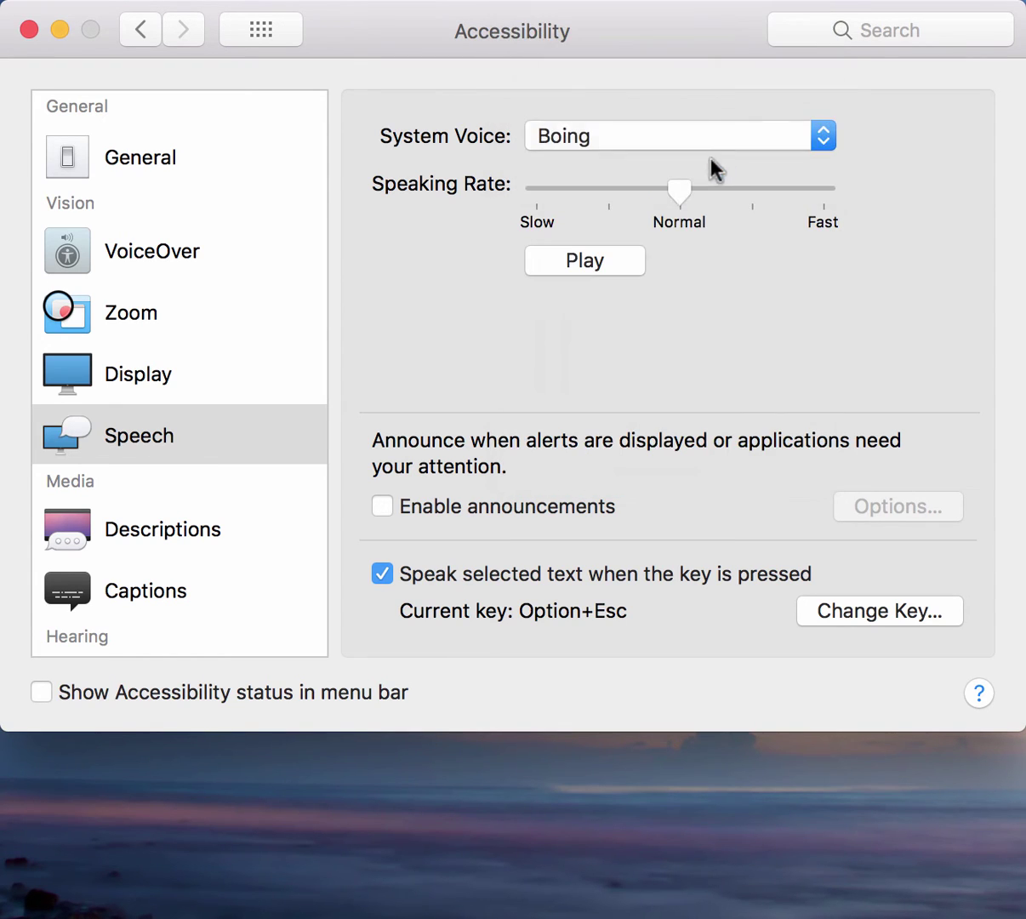
{"action": "left_click", "coordinate": [640, 260]}
{"action": "left_click", "coordinate": [706, 136]}
{"action": "left_click", "coordinate": [699, 165]}
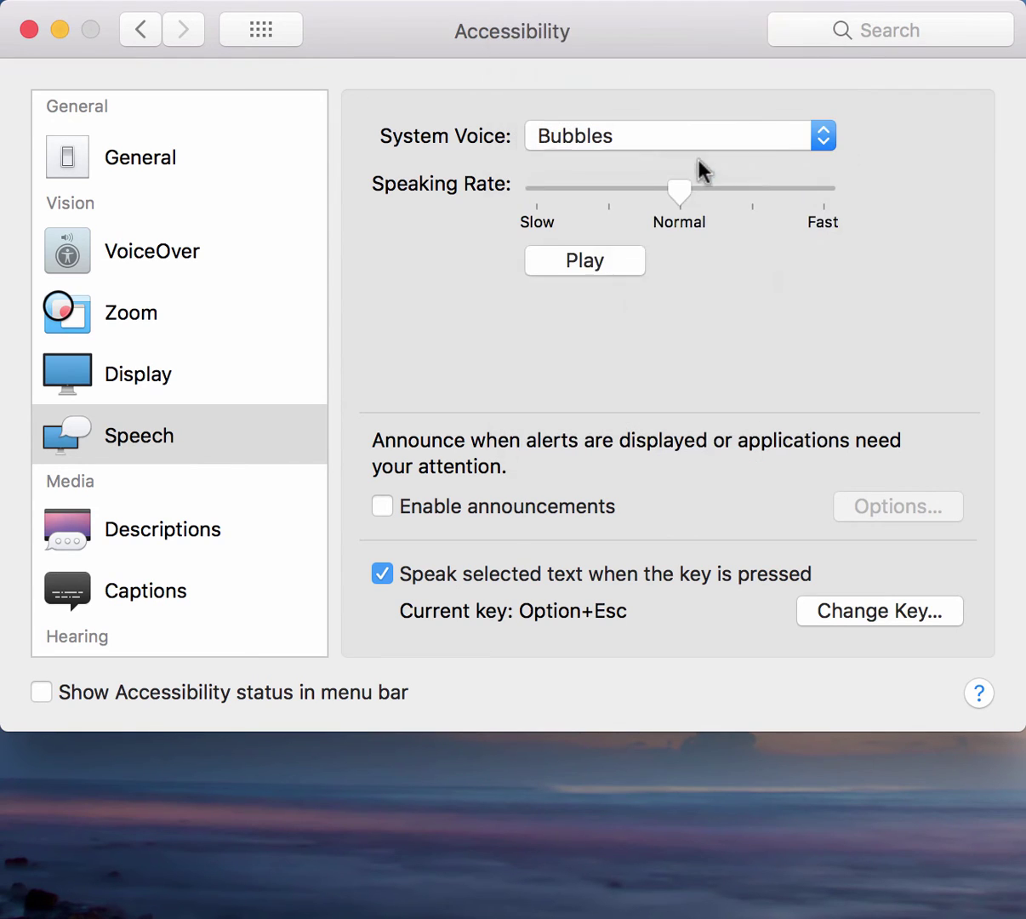
{"action": "left_click", "coordinate": [631, 272]}
Preview the Cellos, Deranged and Good News voices in turn.
{"action": "left_click", "coordinate": [672, 140]}
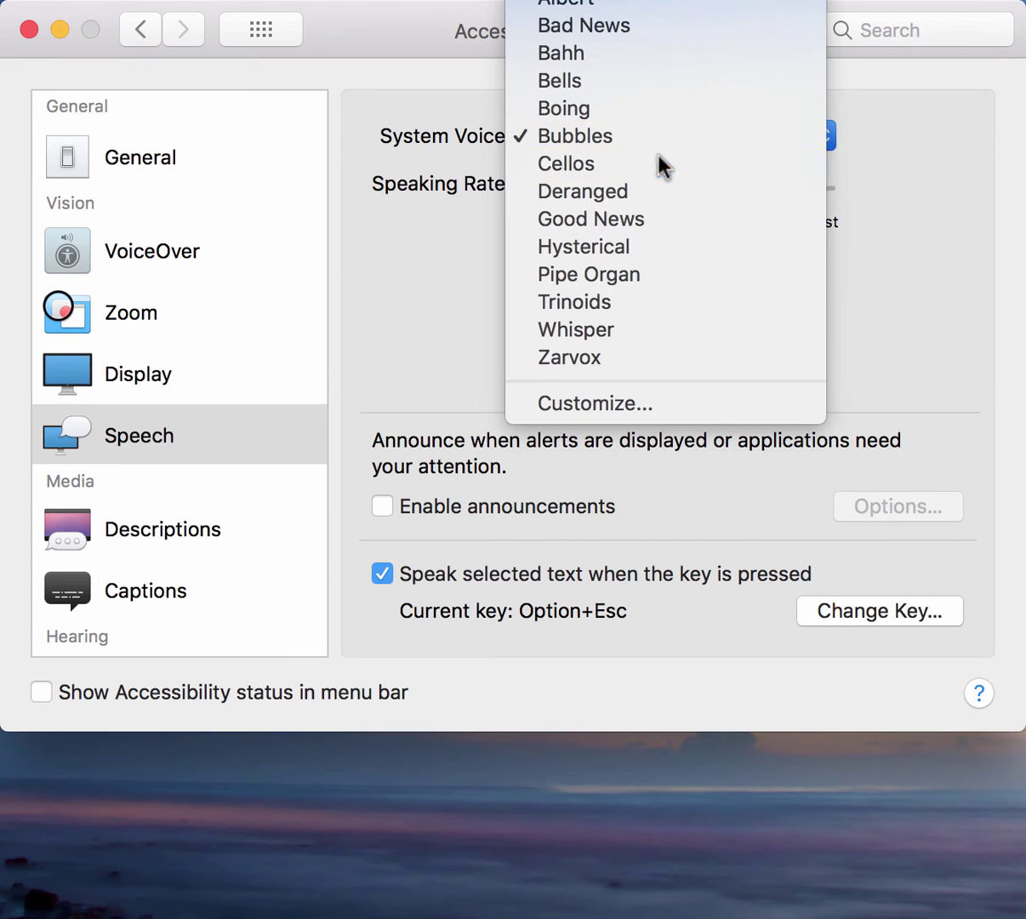
{"action": "left_click", "coordinate": [661, 163]}
{"action": "left_click", "coordinate": [622, 255]}
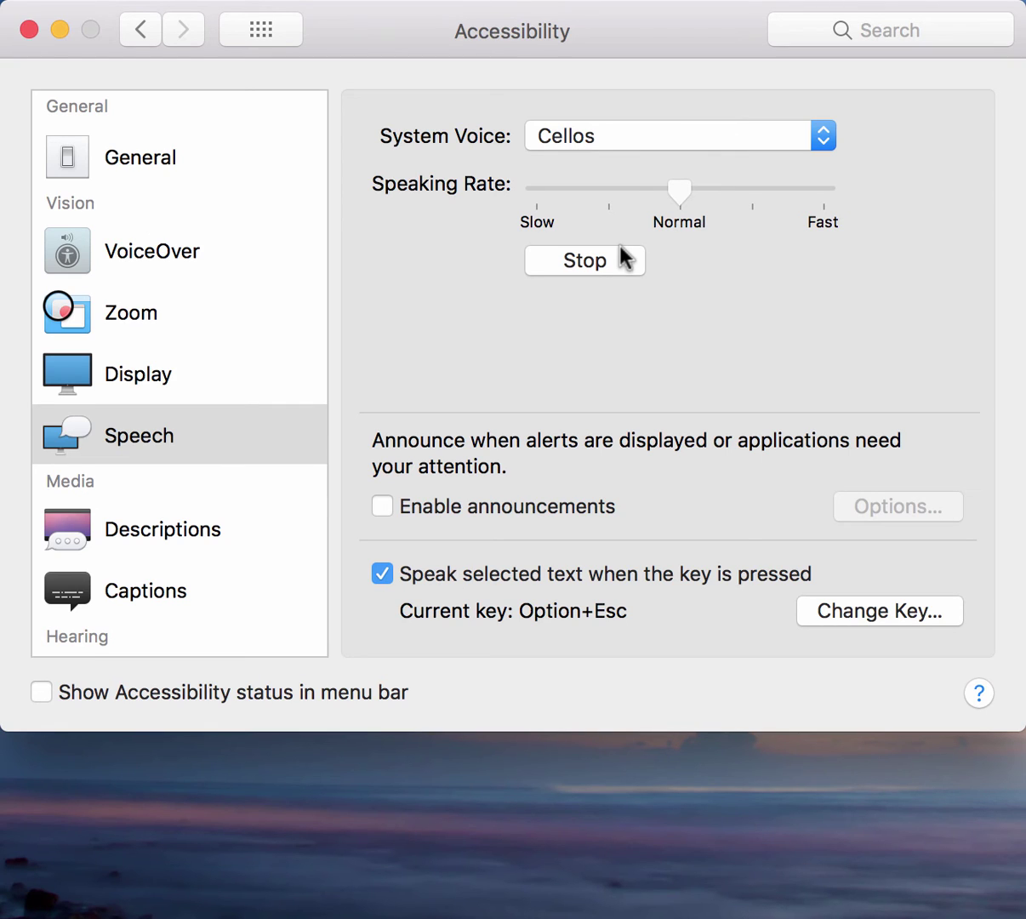
{"action": "left_click", "coordinate": [678, 143]}
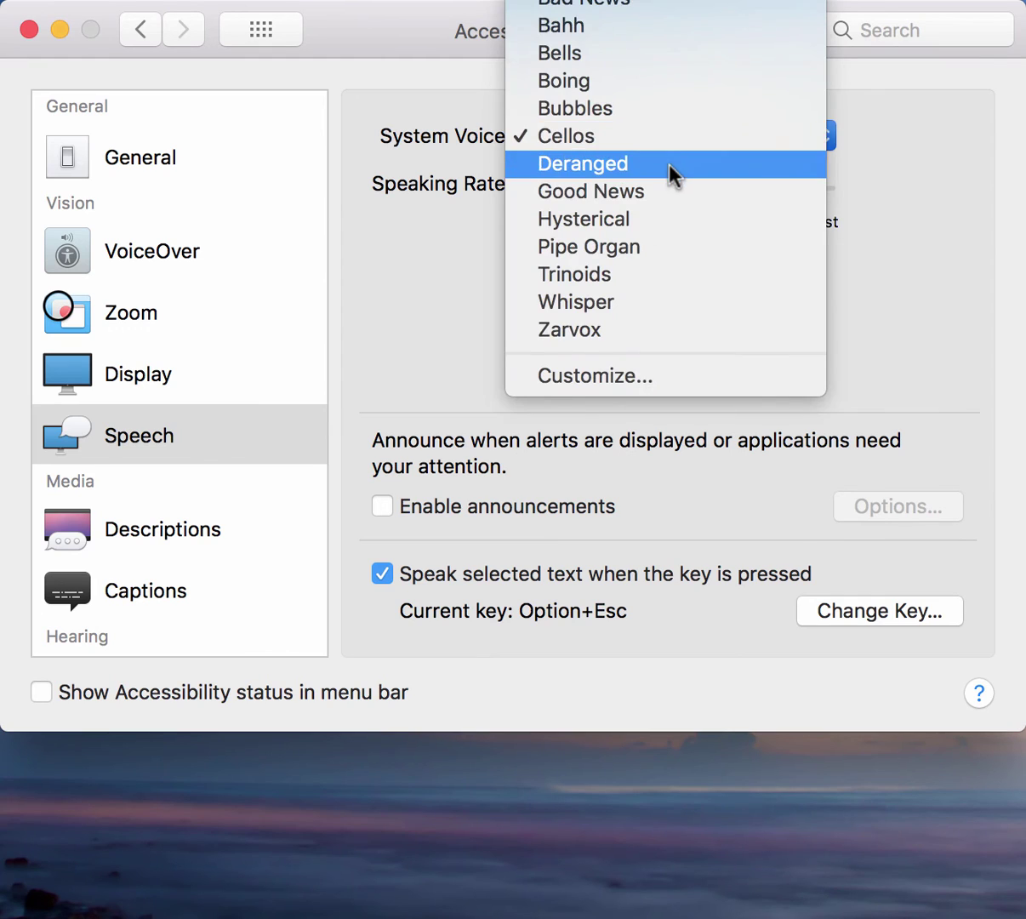
{"action": "left_click", "coordinate": [673, 172]}
{"action": "left_click", "coordinate": [616, 267]}
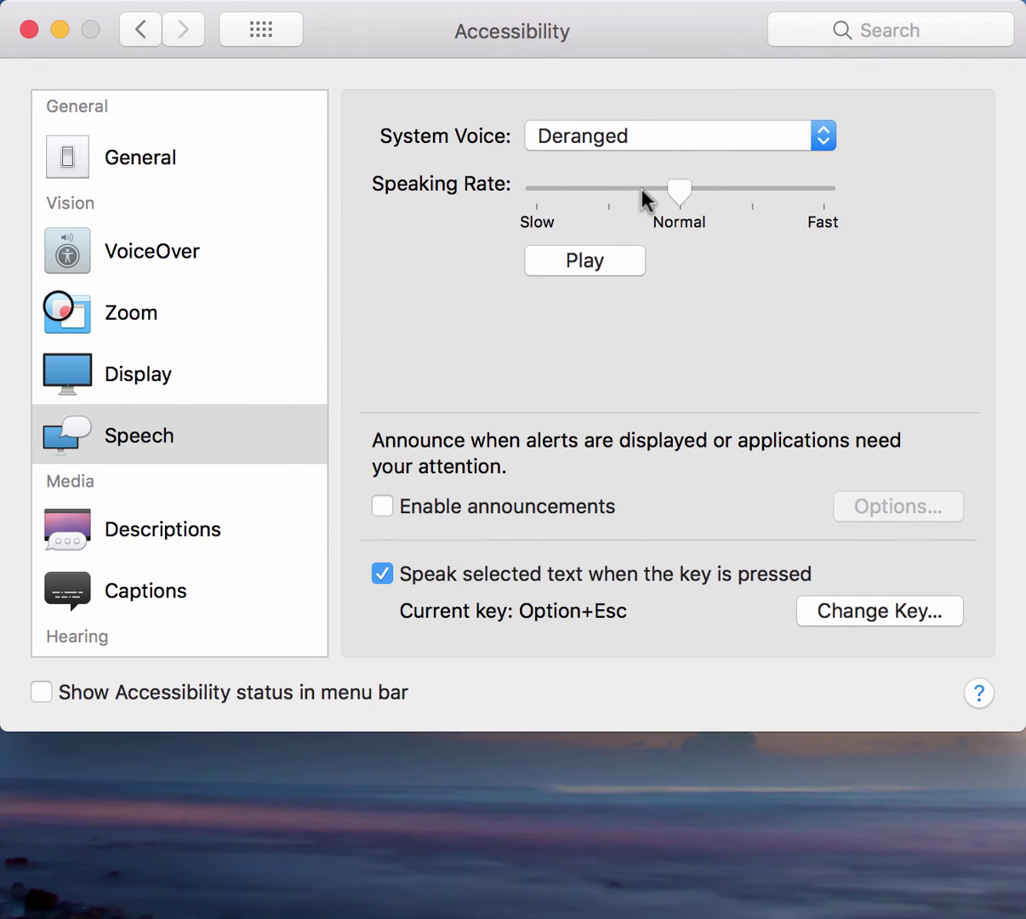
{"action": "left_click", "coordinate": [636, 141]}
{"action": "left_click", "coordinate": [667, 162]}
{"action": "left_click", "coordinate": [618, 263]}
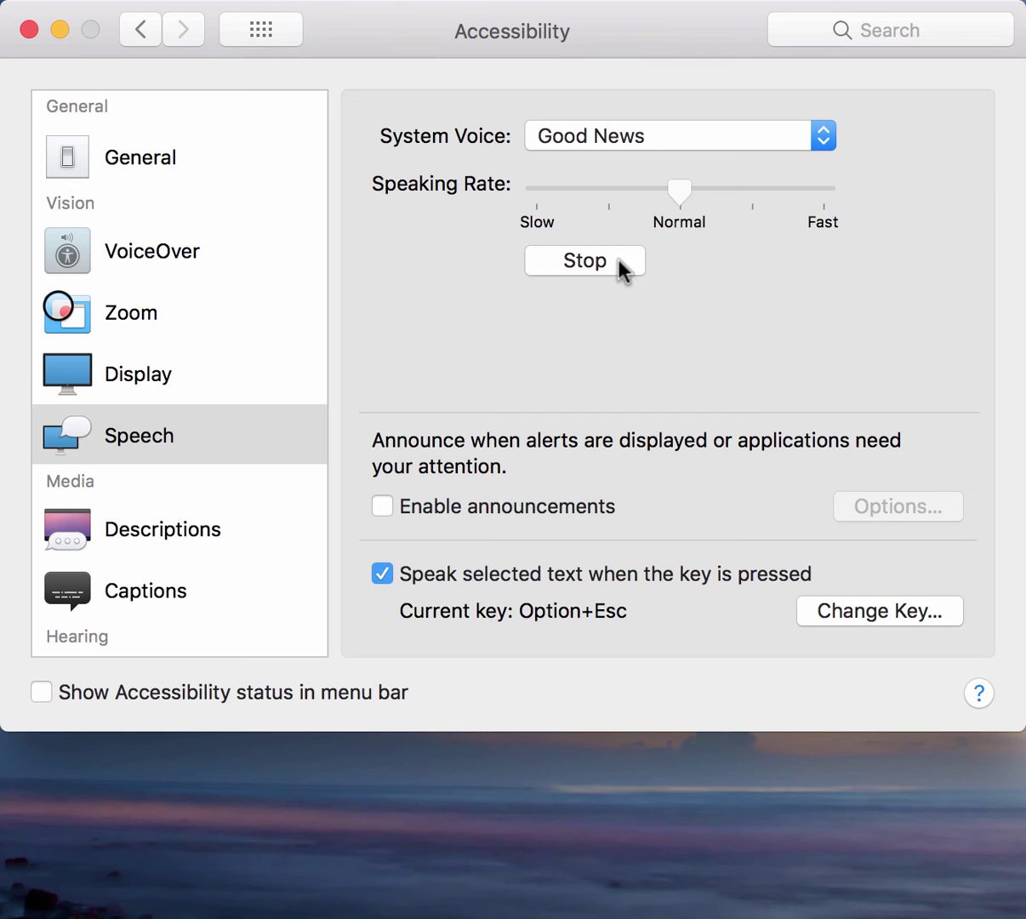
Preview the Hysterical and Pipe Organ voices.
{"action": "left_click", "coordinate": [681, 136]}
{"action": "left_click", "coordinate": [672, 164]}
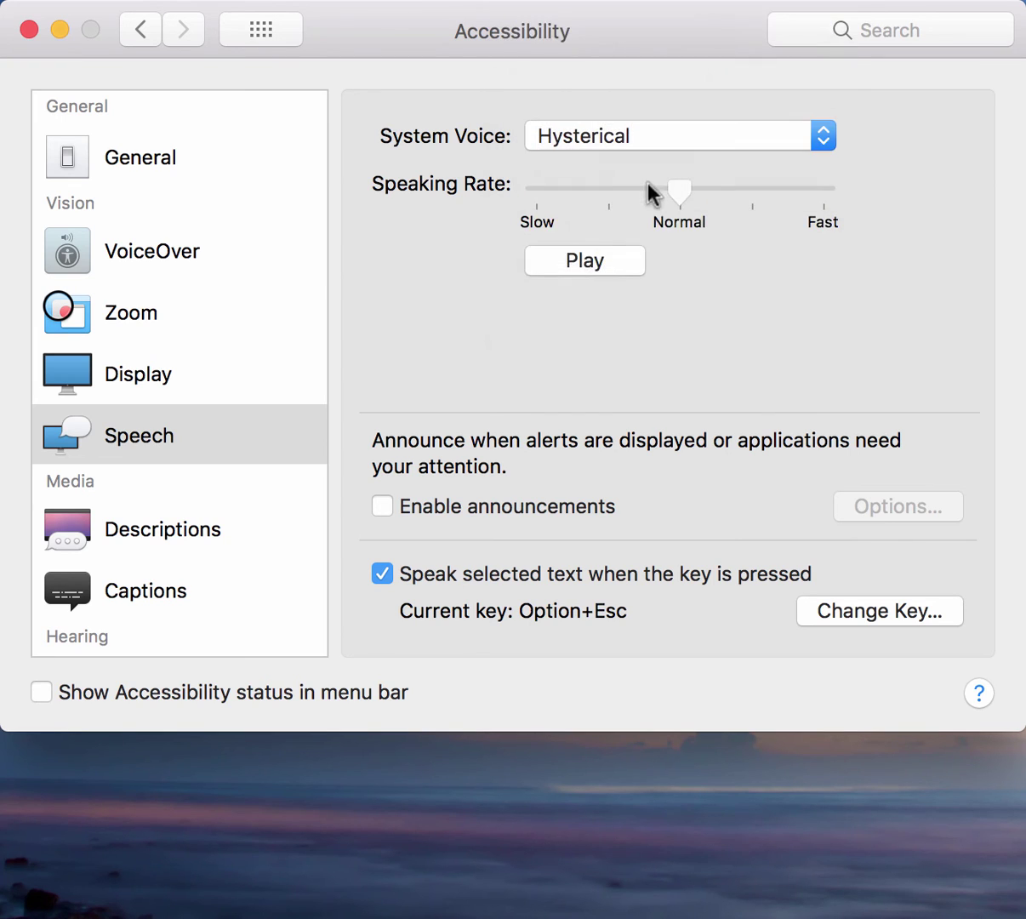
{"action": "left_click", "coordinate": [620, 270]}
{"action": "left_click", "coordinate": [653, 138]}
{"action": "left_click", "coordinate": [647, 166]}
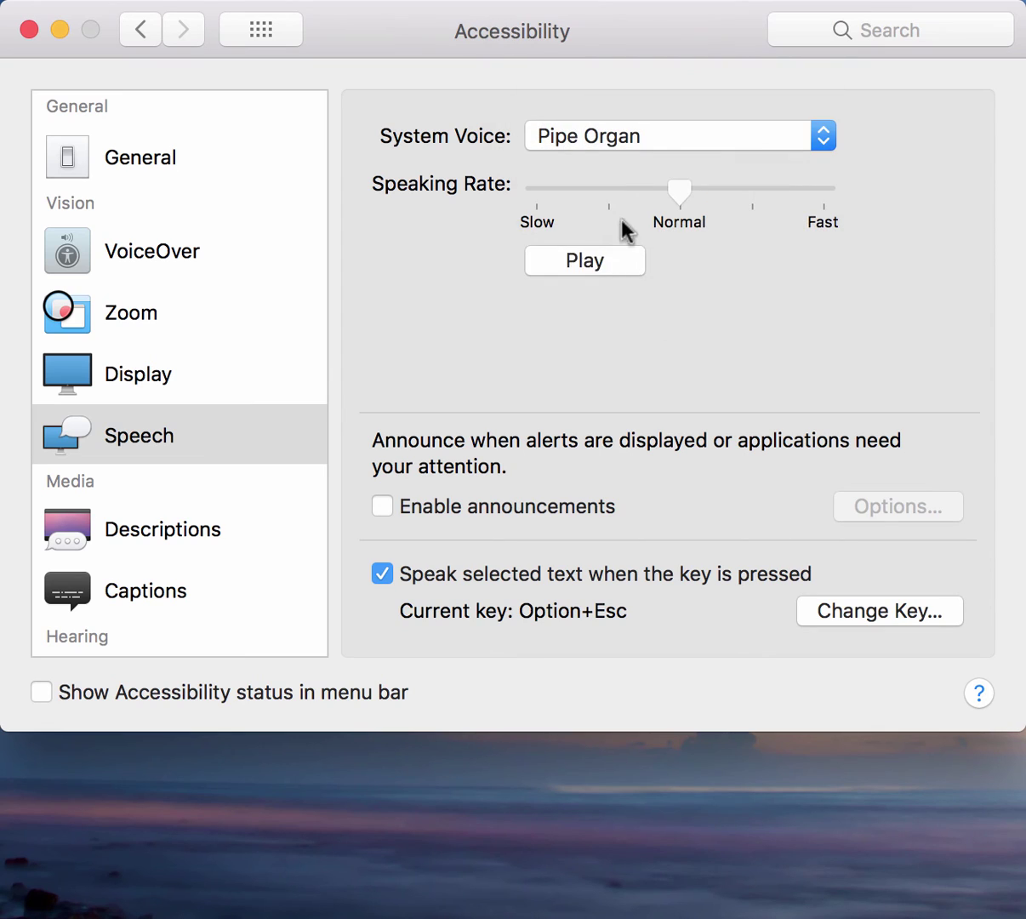
{"action": "left_click", "coordinate": [613, 263]}
Preview Trinoids and Whisper, then set Zarvox as the system voice.
{"action": "left_click", "coordinate": [629, 143]}
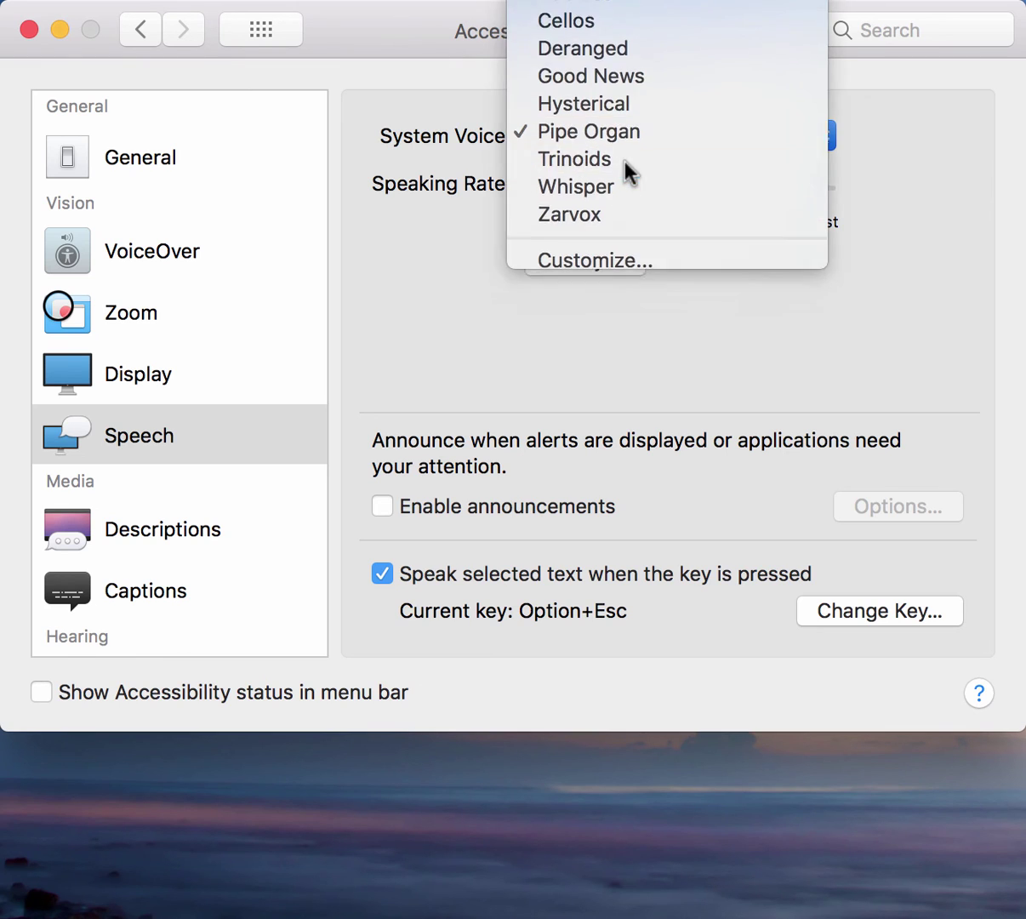
{"action": "left_click", "coordinate": [626, 161]}
{"action": "left_click", "coordinate": [606, 257]}
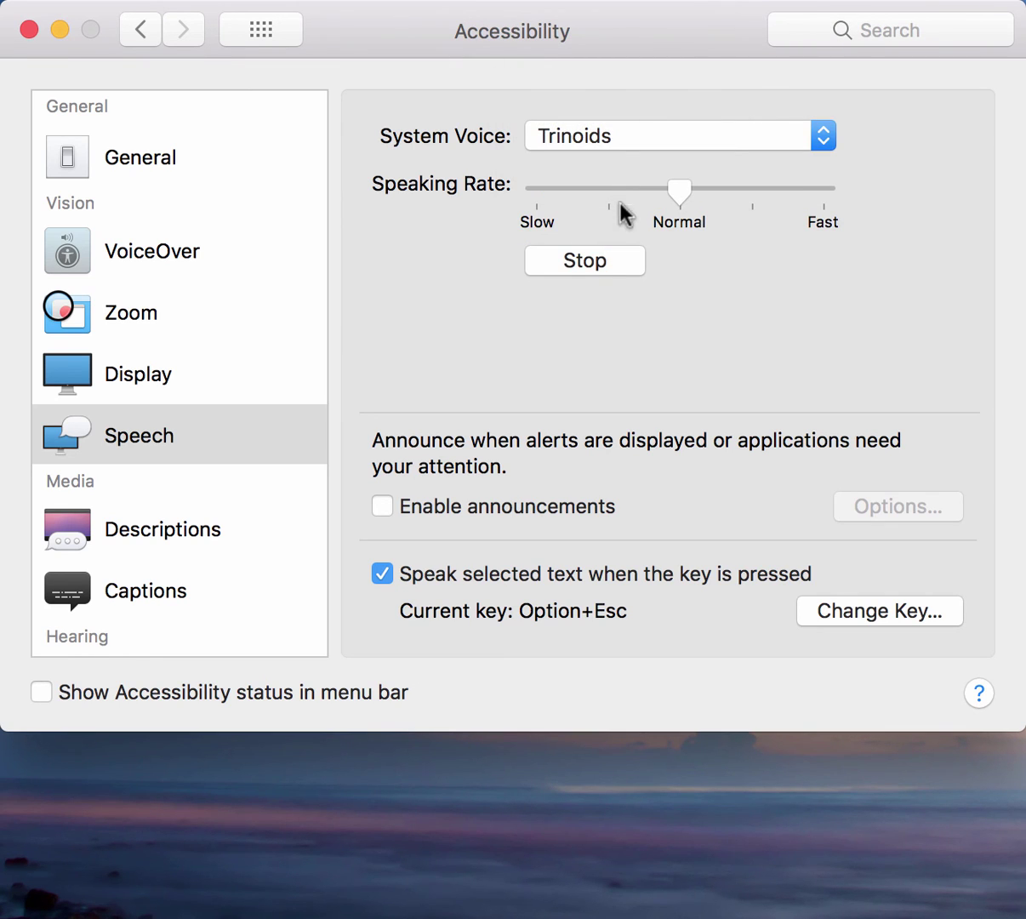
{"action": "left_click", "coordinate": [636, 153]}
{"action": "left_click", "coordinate": [636, 163]}
{"action": "left_click", "coordinate": [610, 264]}
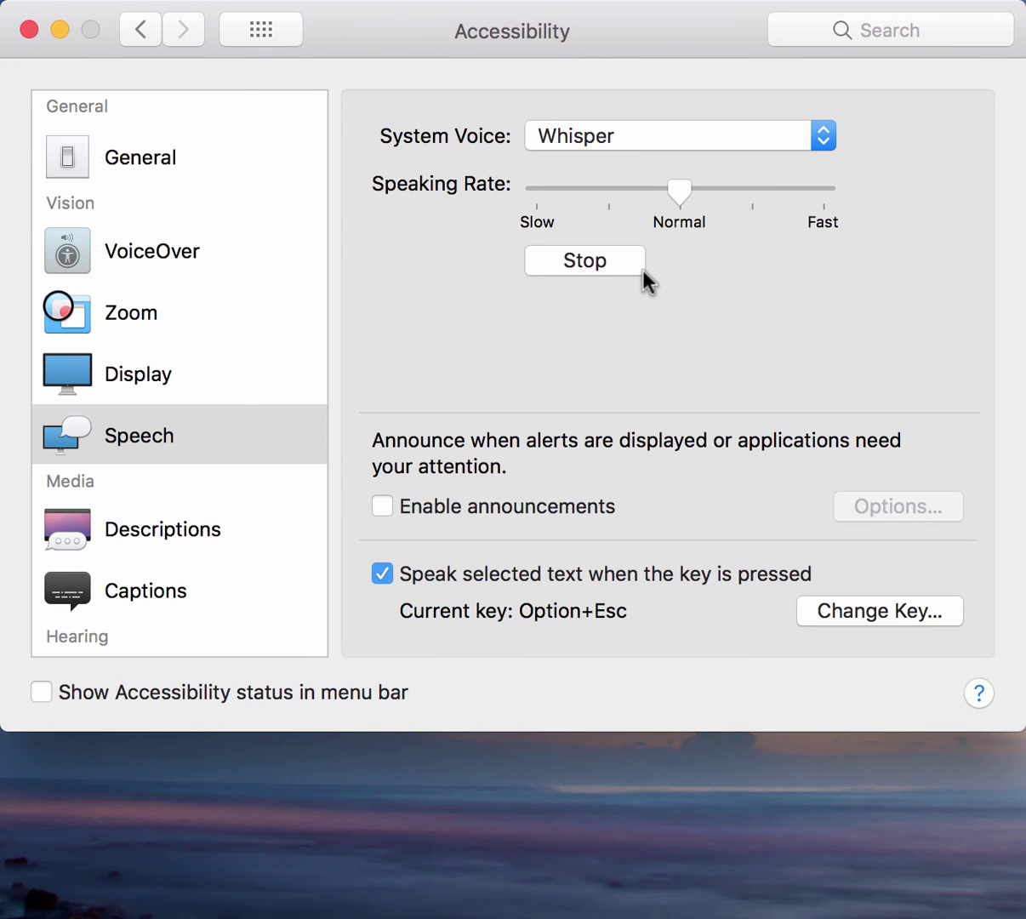
{"action": "left_click", "coordinate": [664, 143]}
{"action": "left_click", "coordinate": [663, 161]}
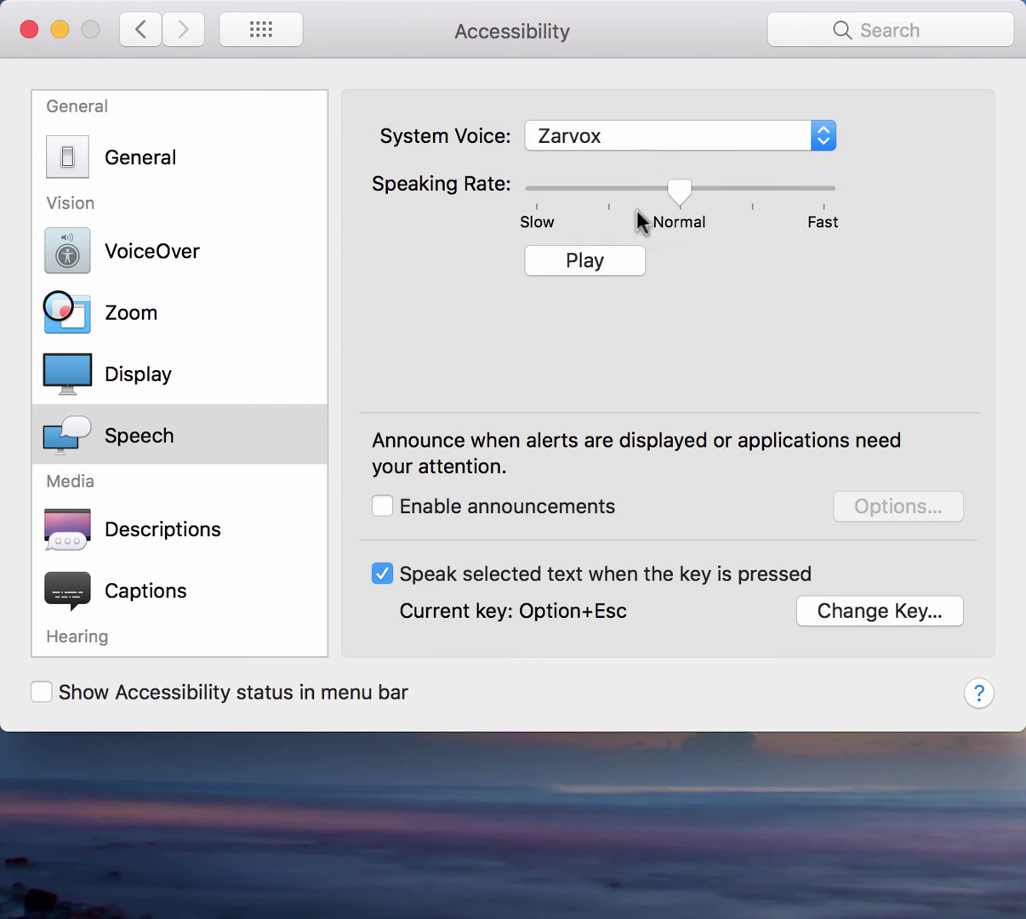
Play a sample of the Zarvox voice.
{"action": "left_click", "coordinate": [622, 256]}
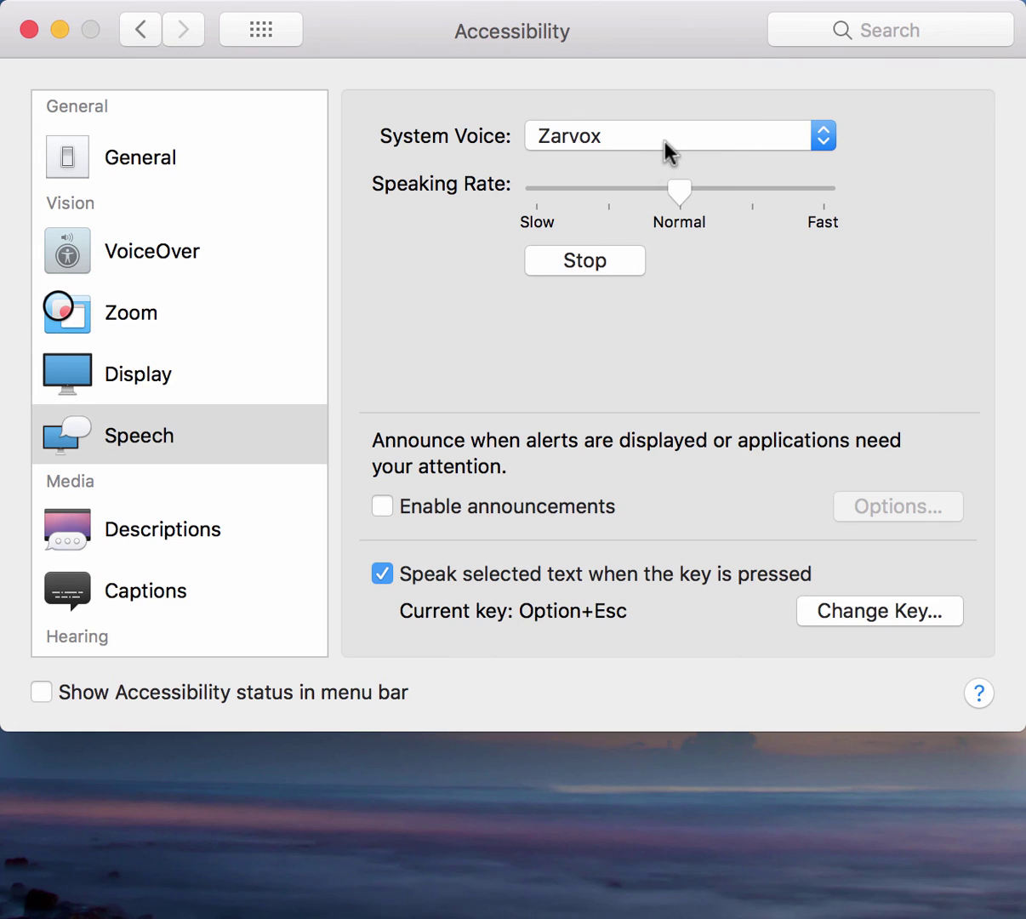